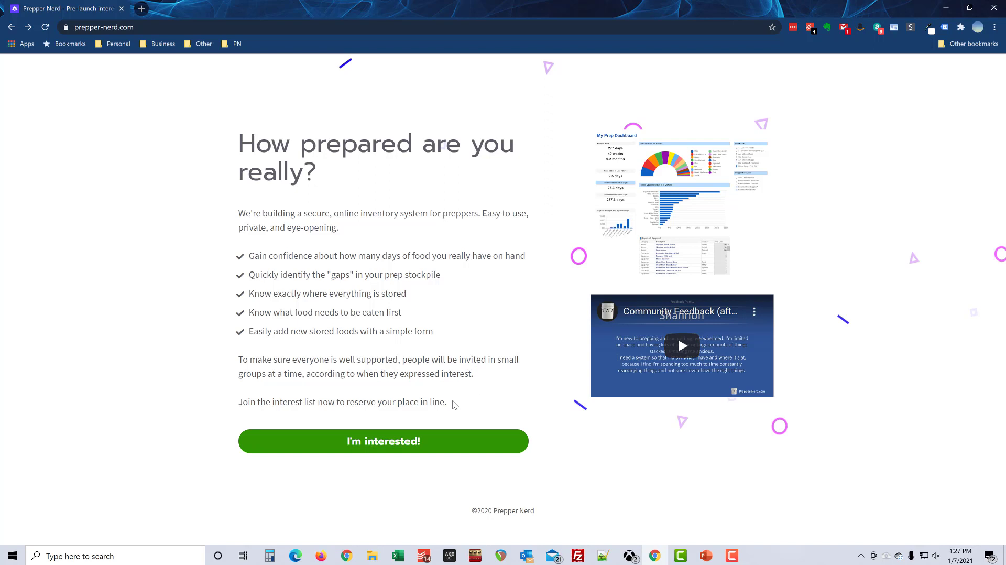
# Step: Open the Prepper Nerd interest-list sign-up form and select its first-name field
pyautogui.click(370, 444)
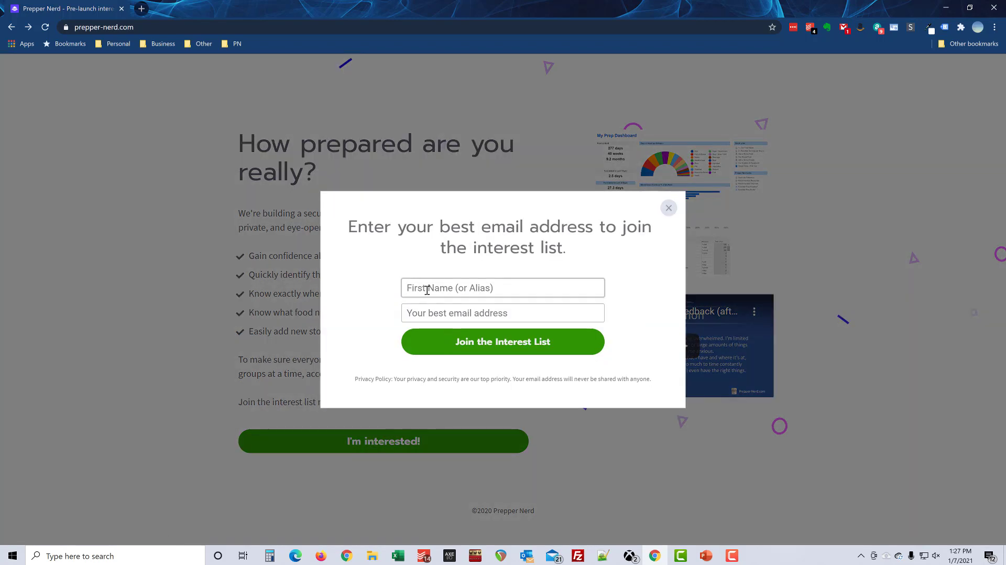
pyautogui.click(474, 287)
pyautogui.click(465, 310)
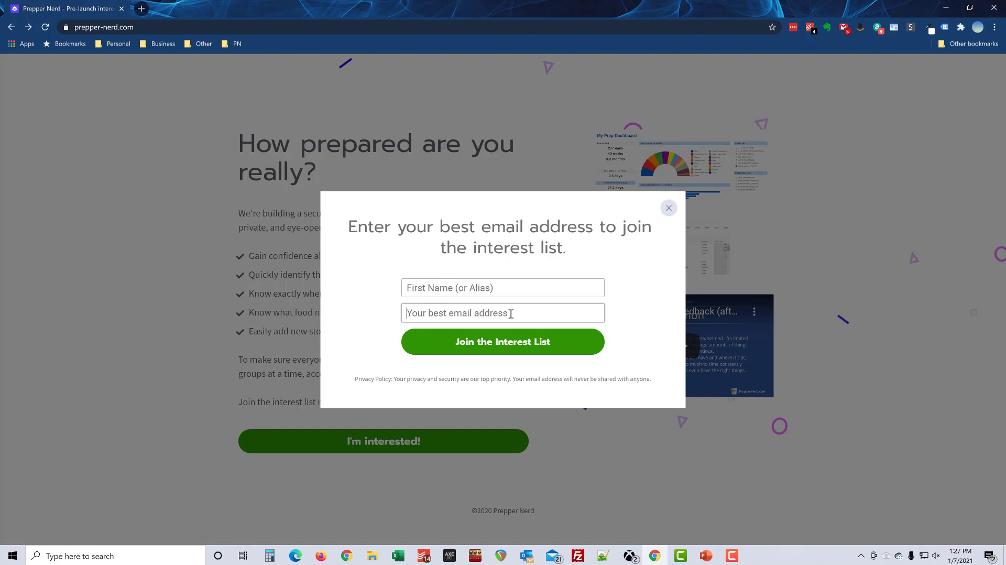
pyautogui.click(511, 314)
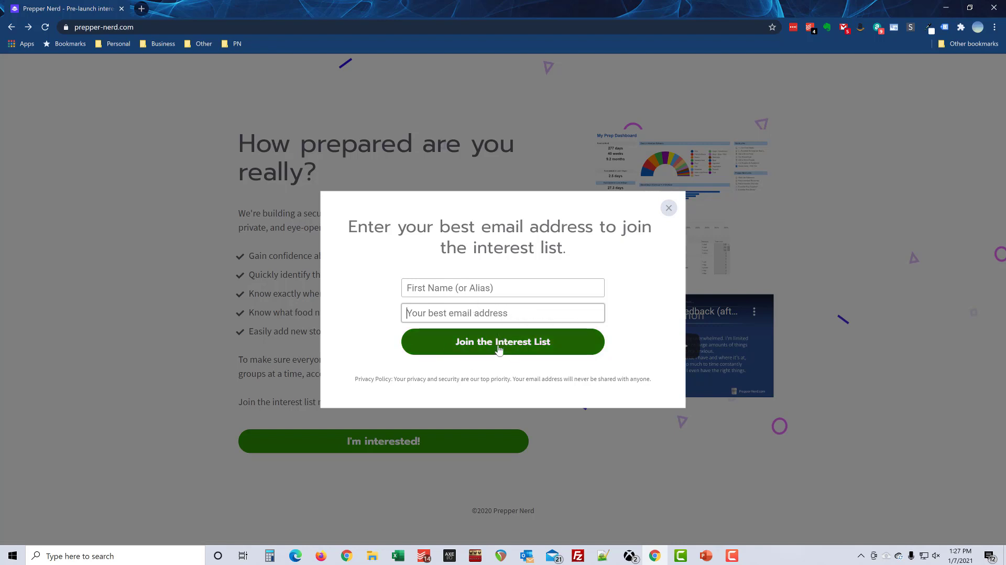
pyautogui.click(464, 289)
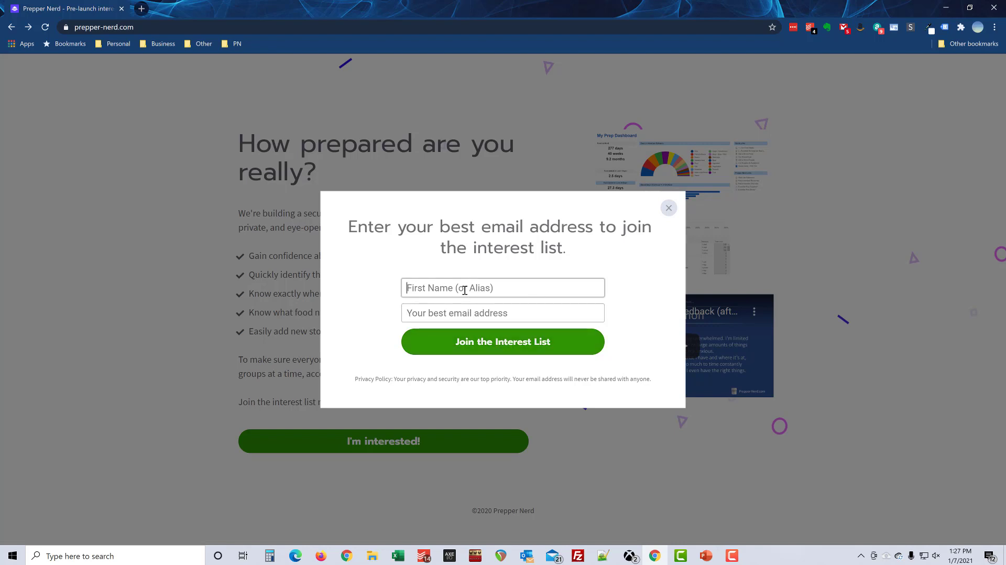
# Step: Enter the subscriber's first name and e-mail address, then submit the sign-up
pyautogui.write('Mike')
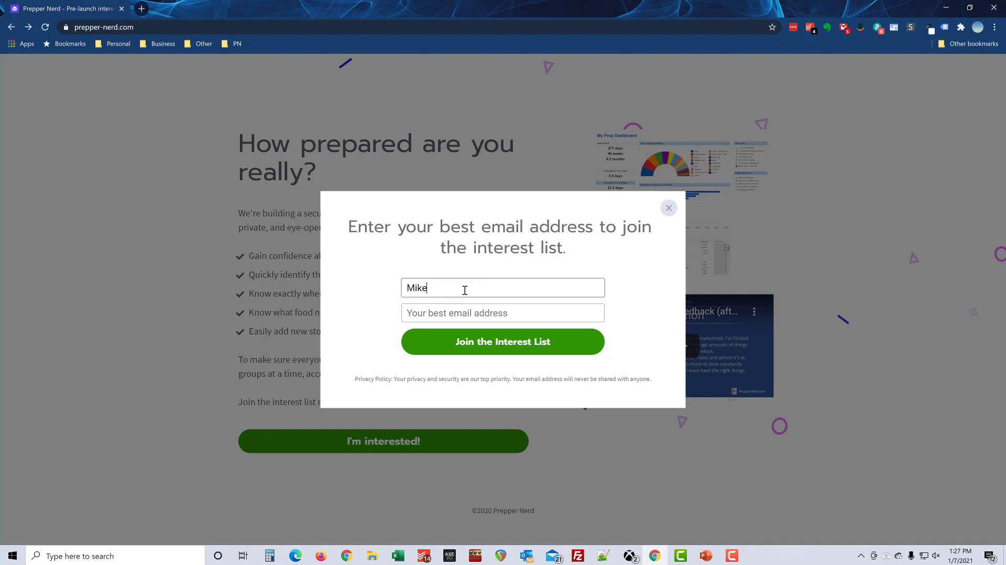
pyautogui.press('Tab')
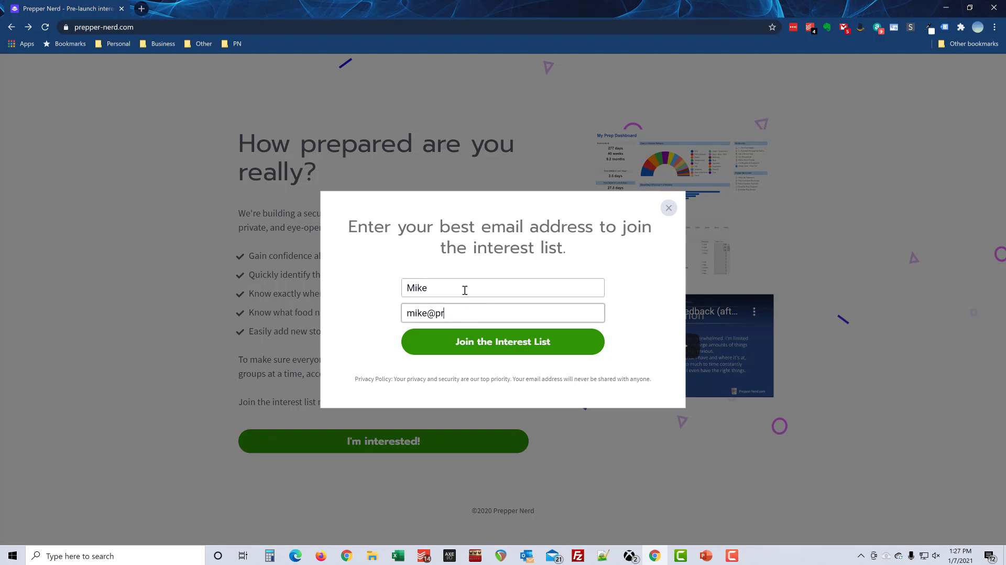
pyautogui.click(470, 344)
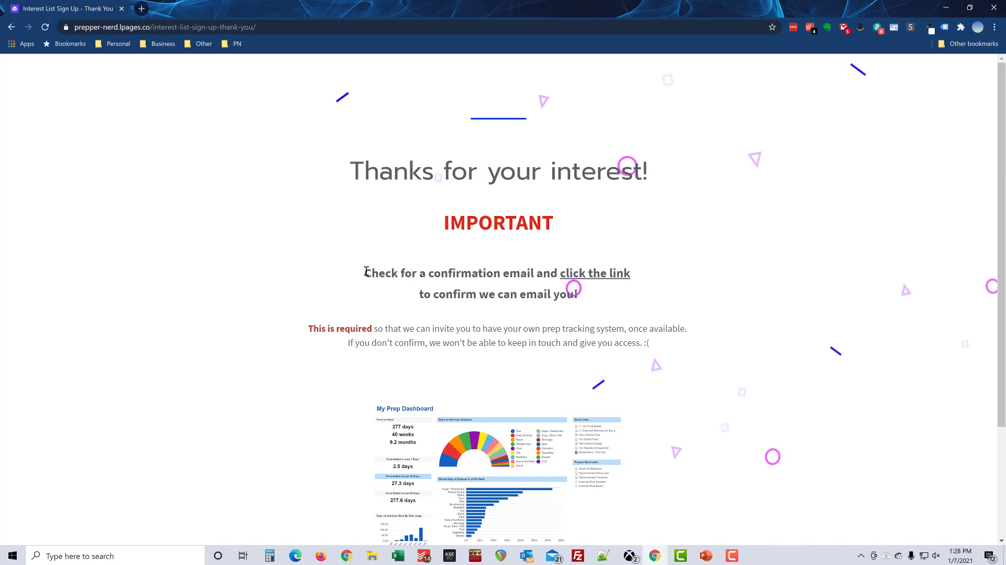
# Step: Read the thank-you page's confirmation-email instructions, scrolling to the bottom and back
pyautogui.moveTo(365, 272); pyautogui.dragTo(587, 300)
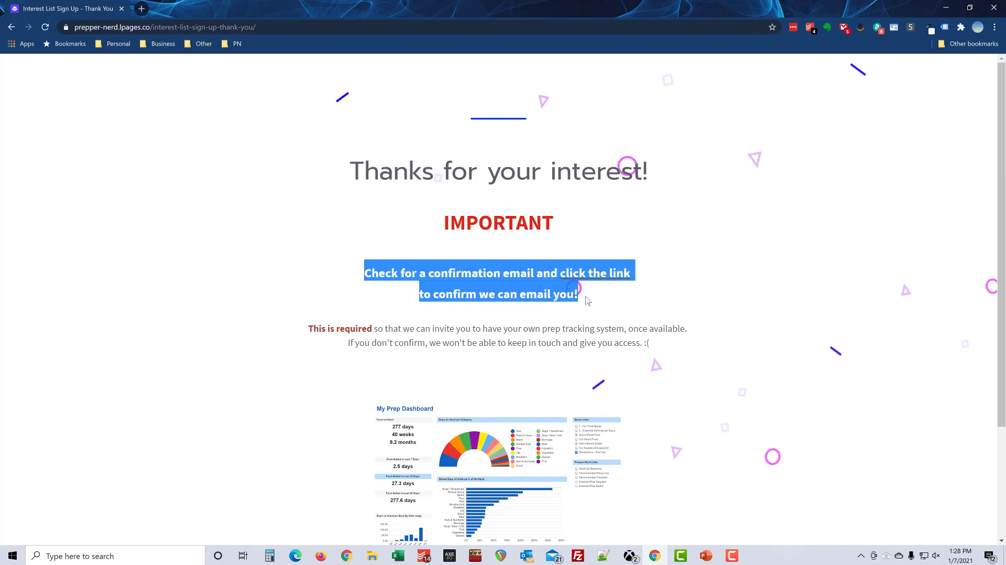
pyautogui.click(587, 300)
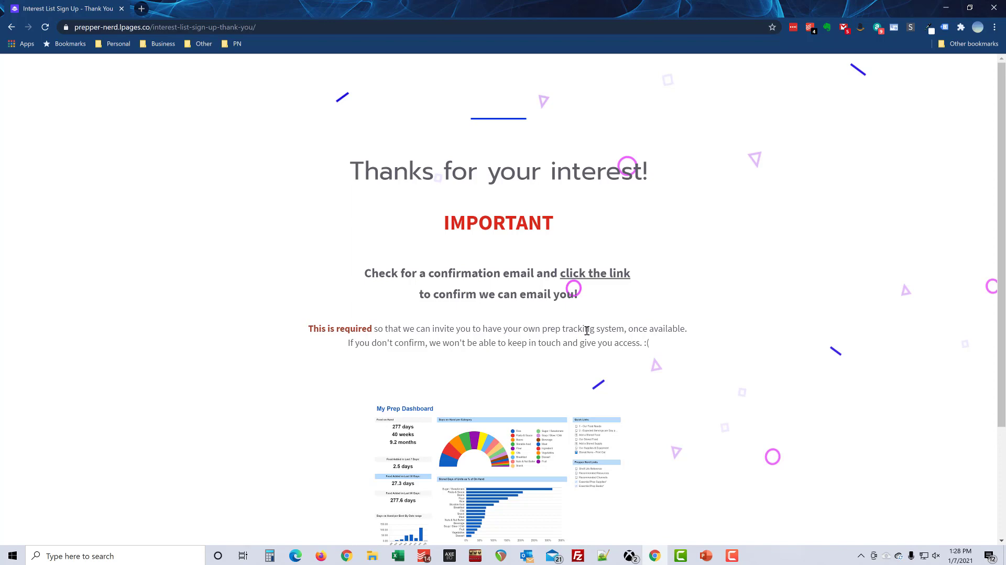
pyautogui.scroll(-3, 663, 388)
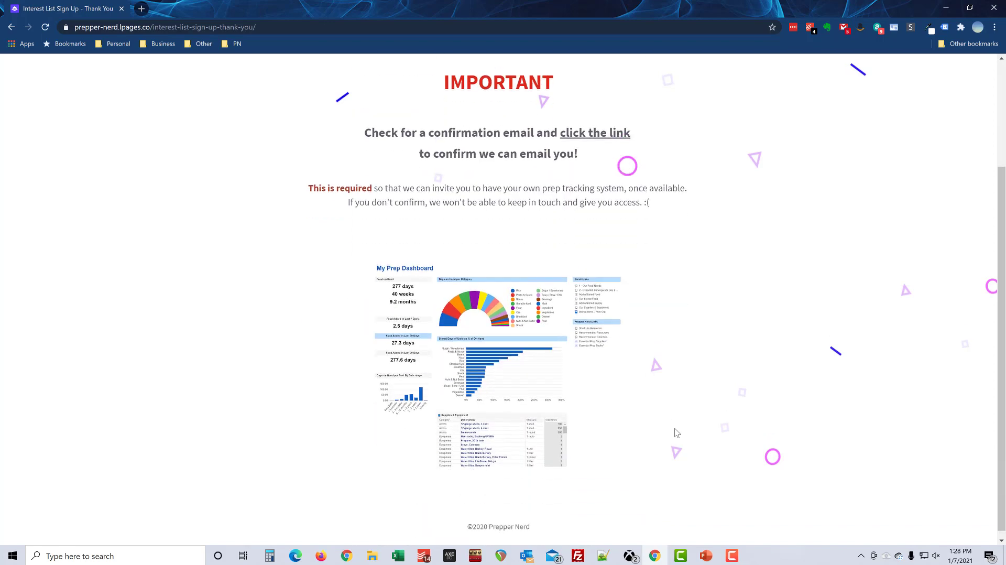
pyautogui.scroll(3, 676, 432)
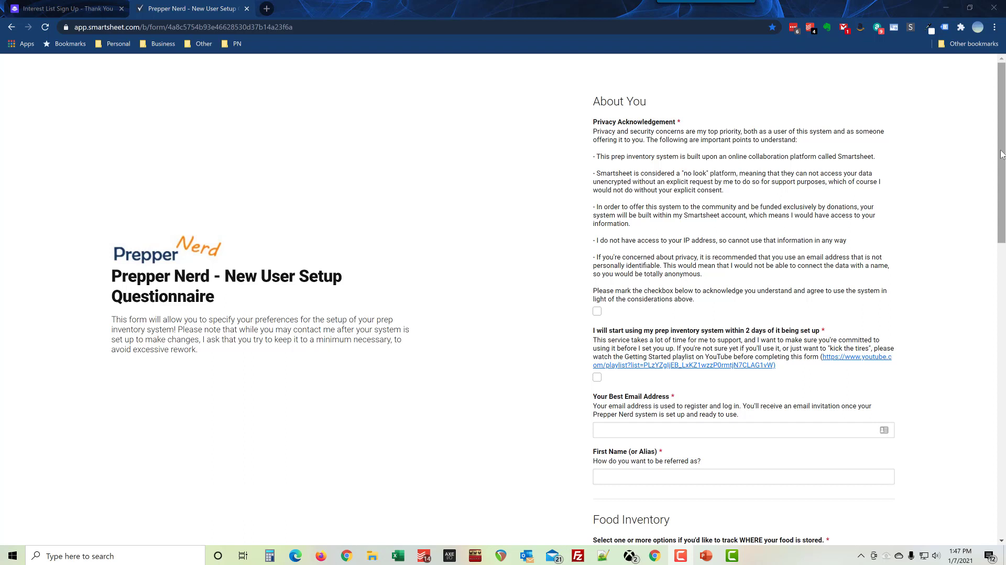
pyautogui.tripleClick(663, 130)
pyautogui.click(682, 139)
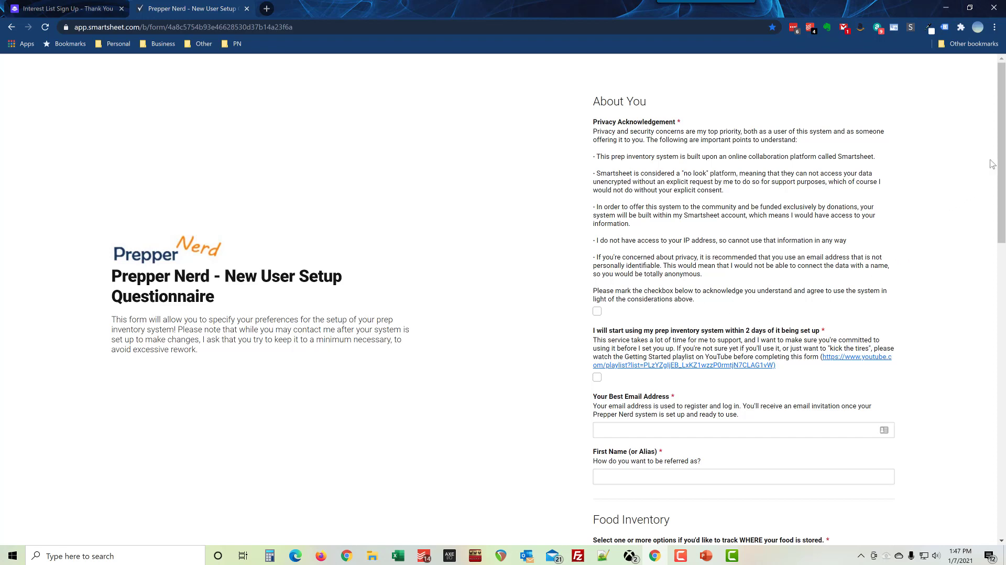
pyautogui.moveTo(1001, 153); pyautogui.dragTo(1001, 164)
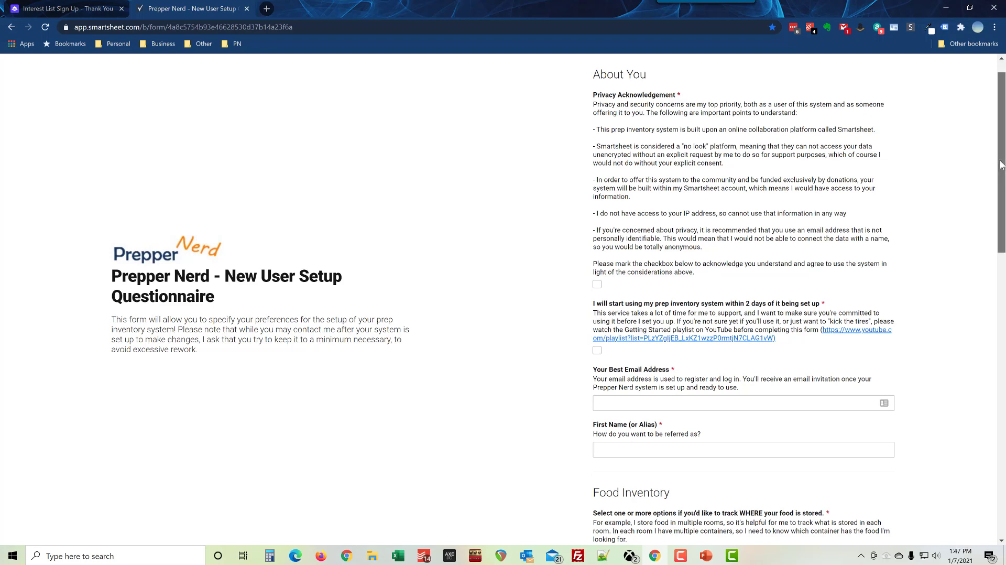
pyautogui.moveTo(1001, 165); pyautogui.dragTo(1001, 192)
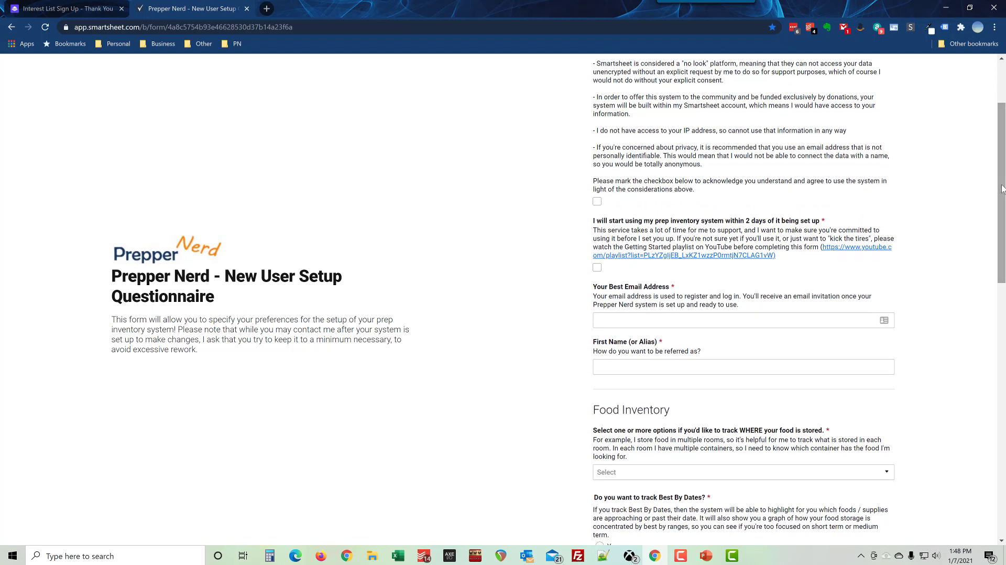
pyautogui.moveTo(1002, 188); pyautogui.dragTo(1001, 213)
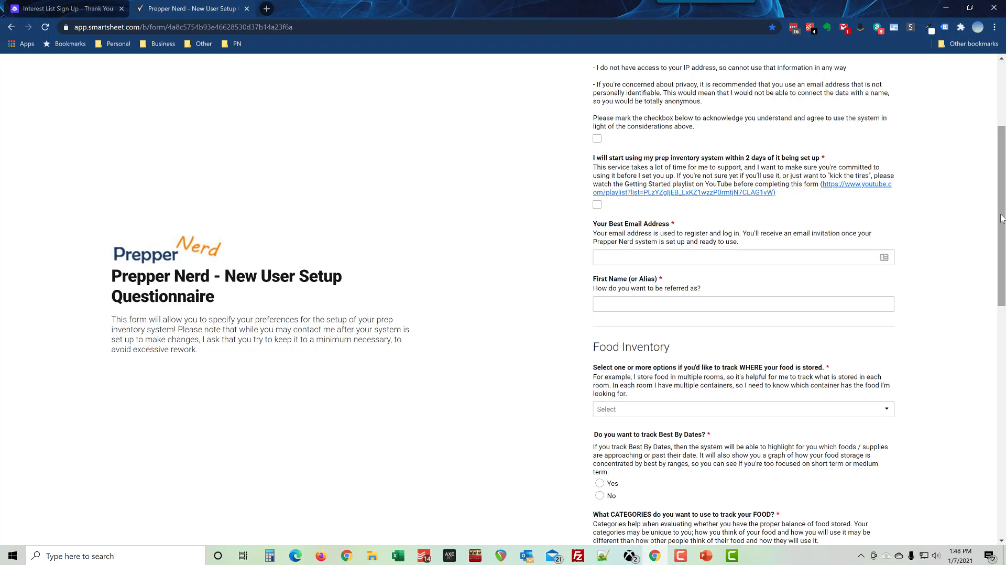
# Step: Tick the two-day usage commitment and the privacy acknowledgement checkboxes
pyautogui.click(597, 205)
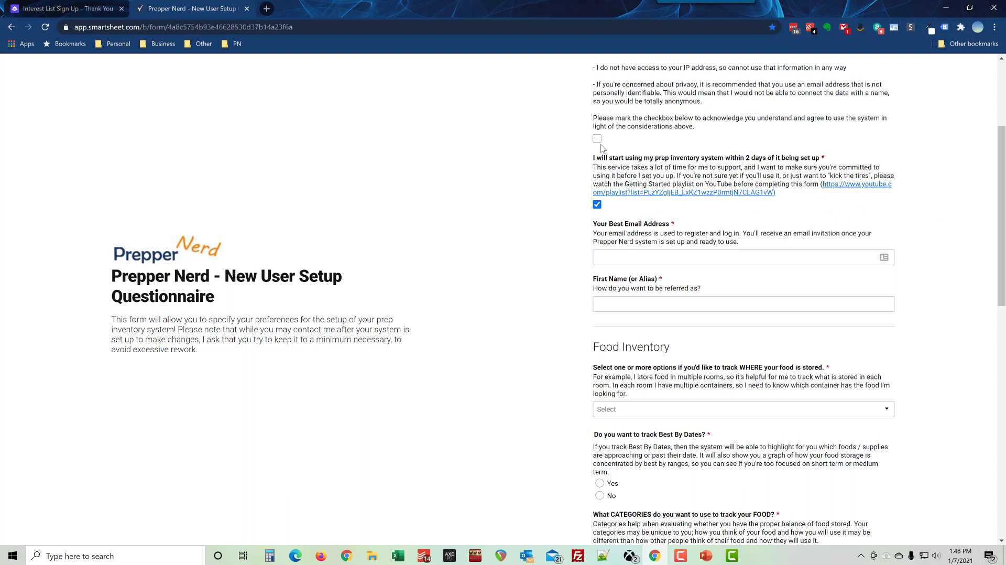
pyautogui.click(596, 139)
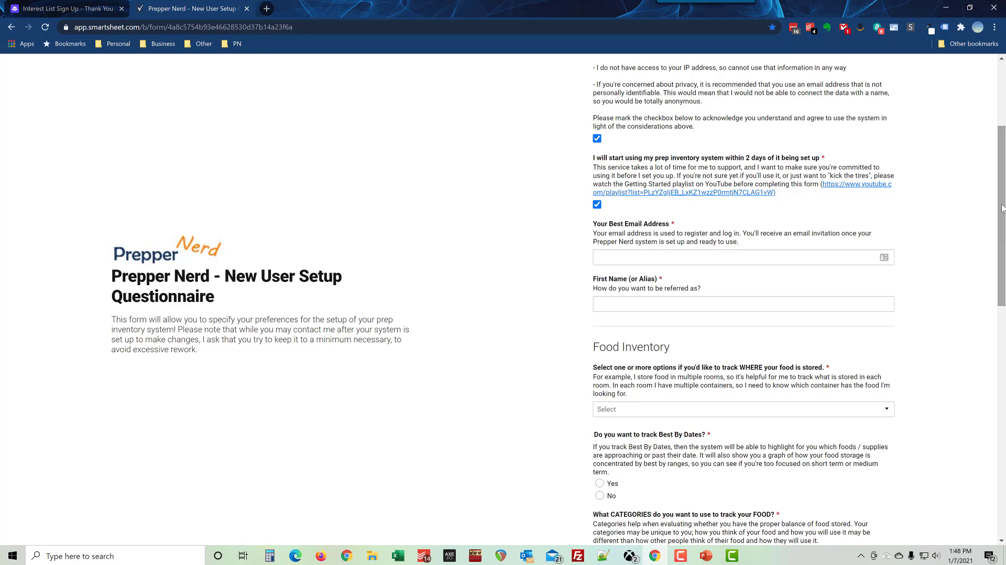
pyautogui.moveTo(1002, 211); pyautogui.dragTo(1002, 237)
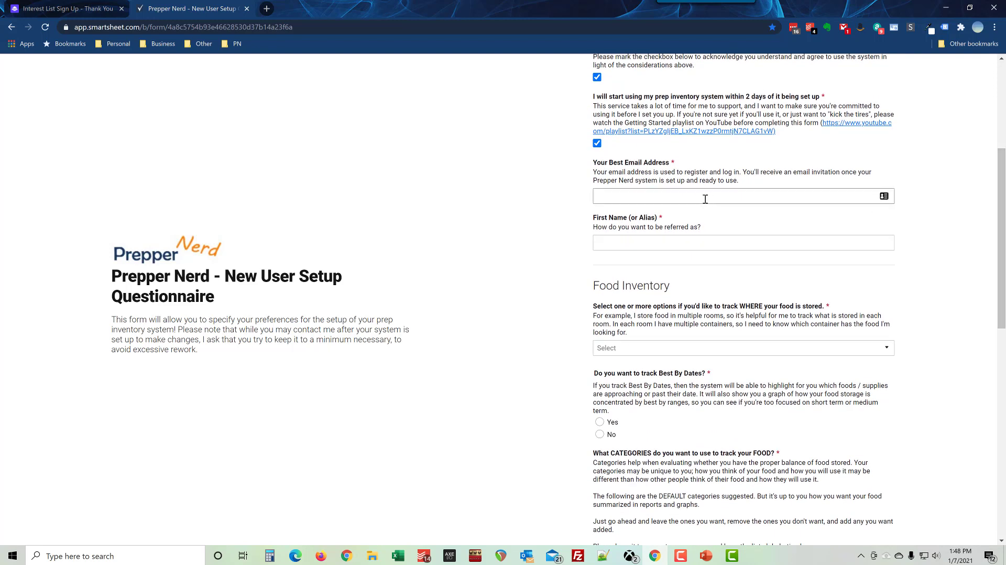
# Step: Enter the best e-mail address and the first-name alias 'Prepper Nerd'
pyautogui.click(706, 198)
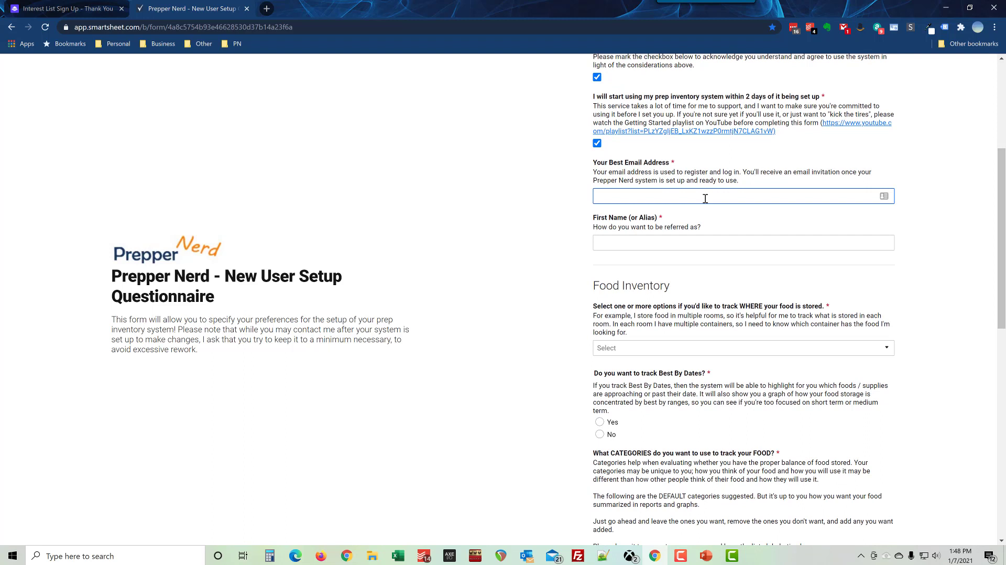
pyautogui.moveTo(675, 198); pyautogui.dragTo(593, 197)
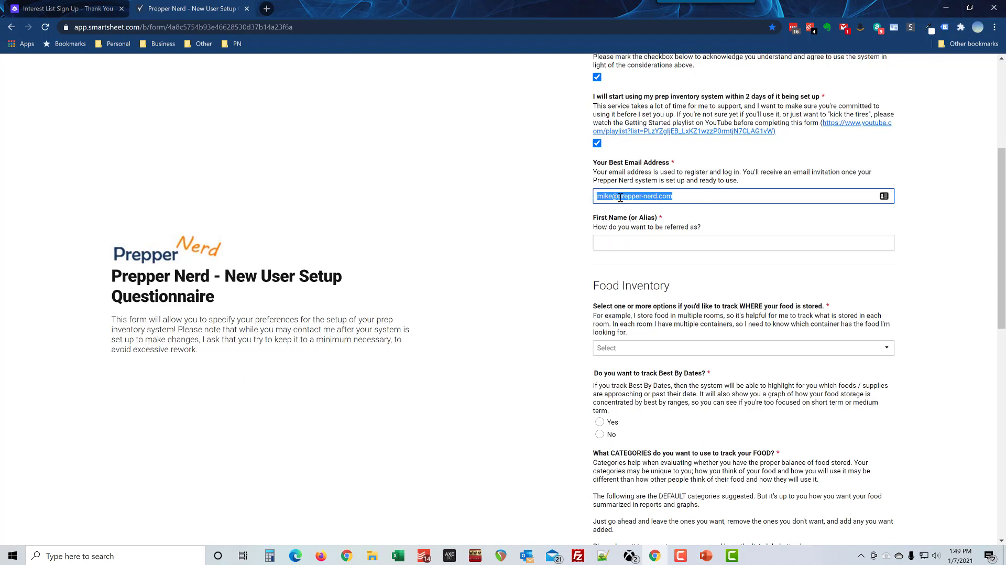
pyautogui.click(659, 242)
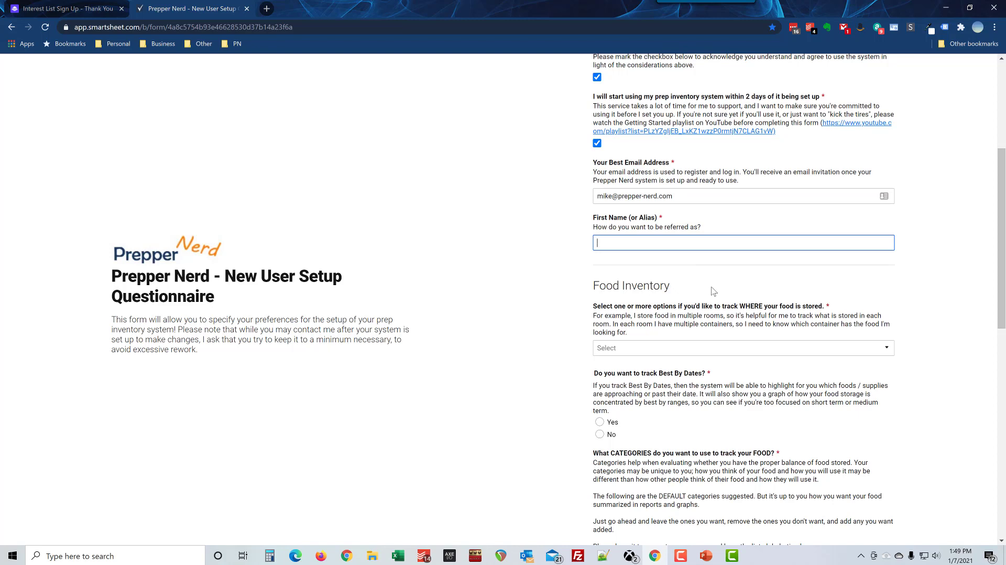
pyautogui.write('Prepper Nerd')
pyautogui.scroll(-1, 731, 313)
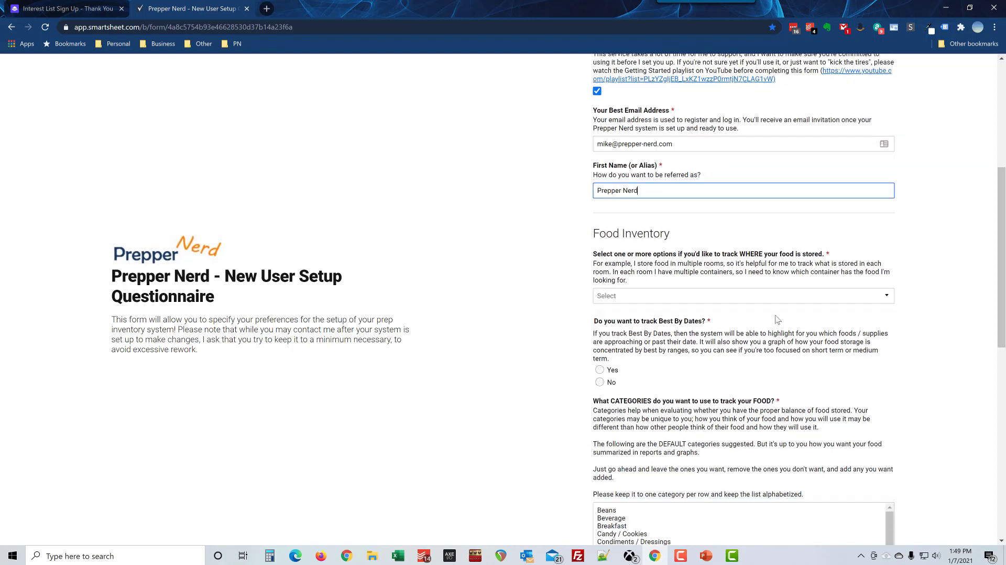
pyautogui.moveTo(1001, 259); pyautogui.dragTo(1002, 277)
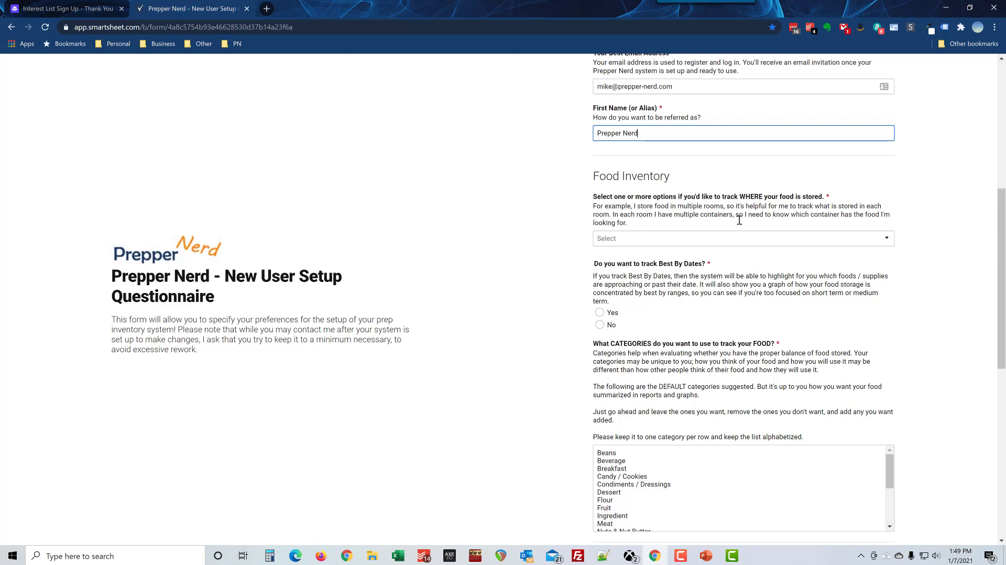
# Step: Try the room, container type and container name options, then revert to None of these
pyautogui.click(715, 243)
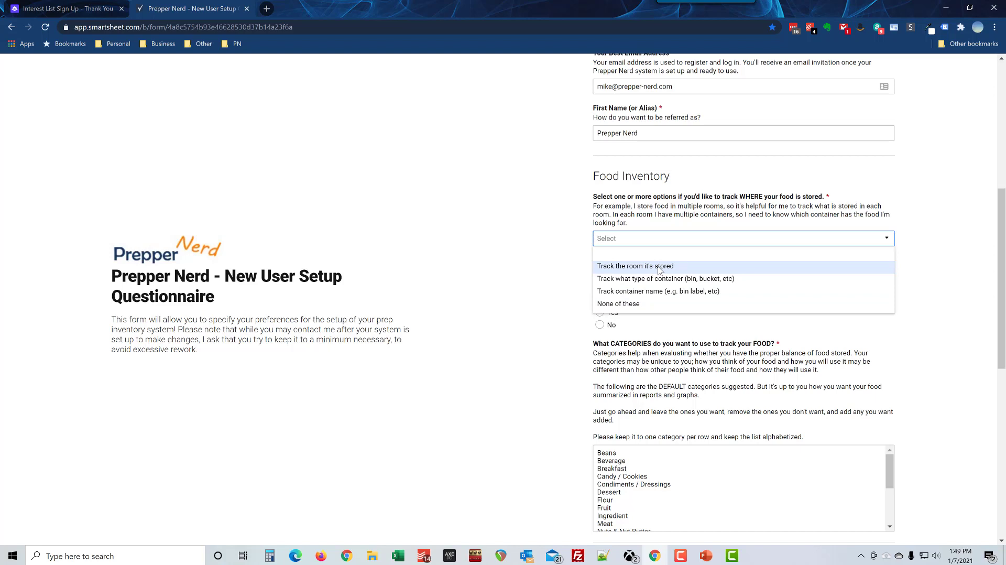
pyautogui.click(661, 267)
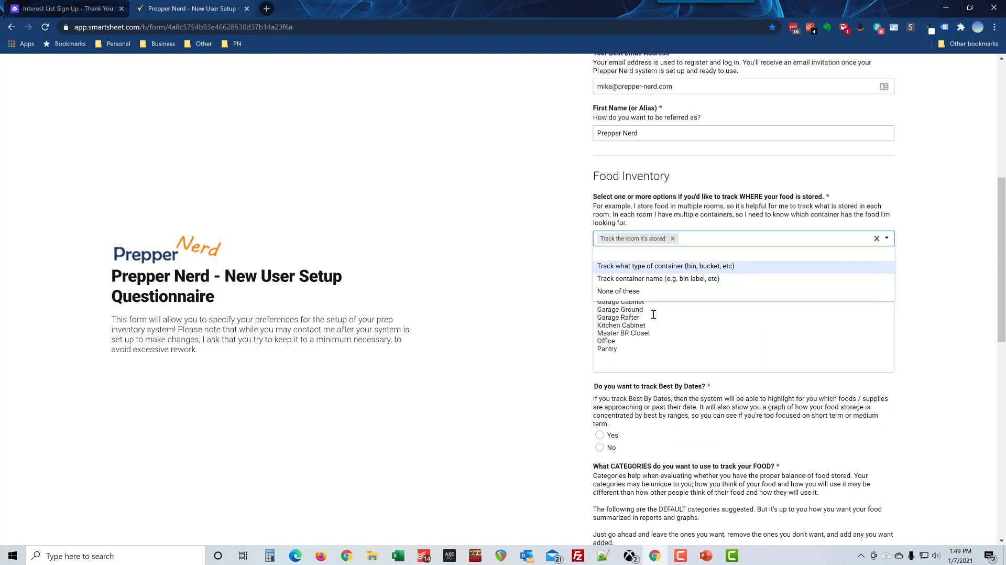
pyautogui.click(655, 268)
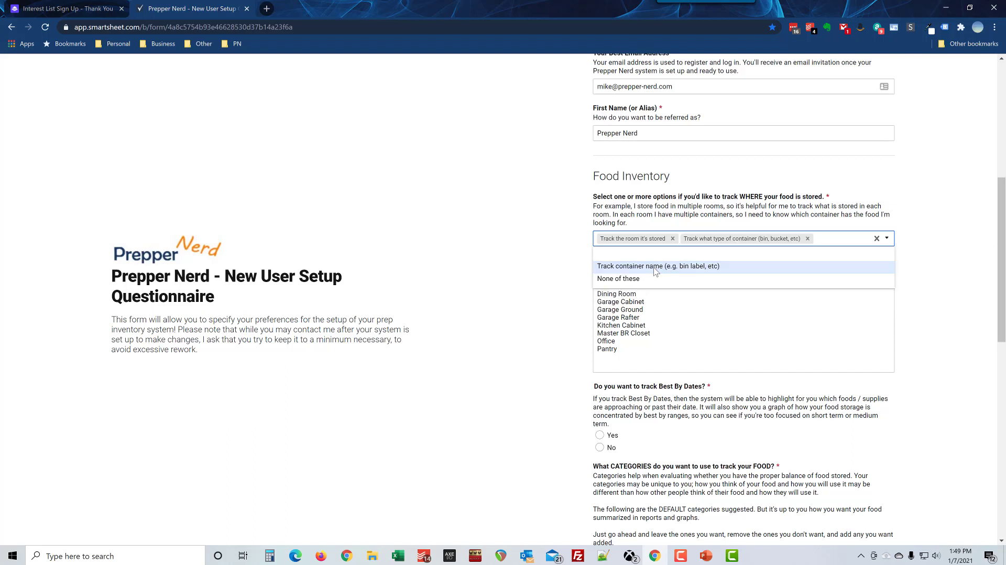
pyautogui.click(656, 268)
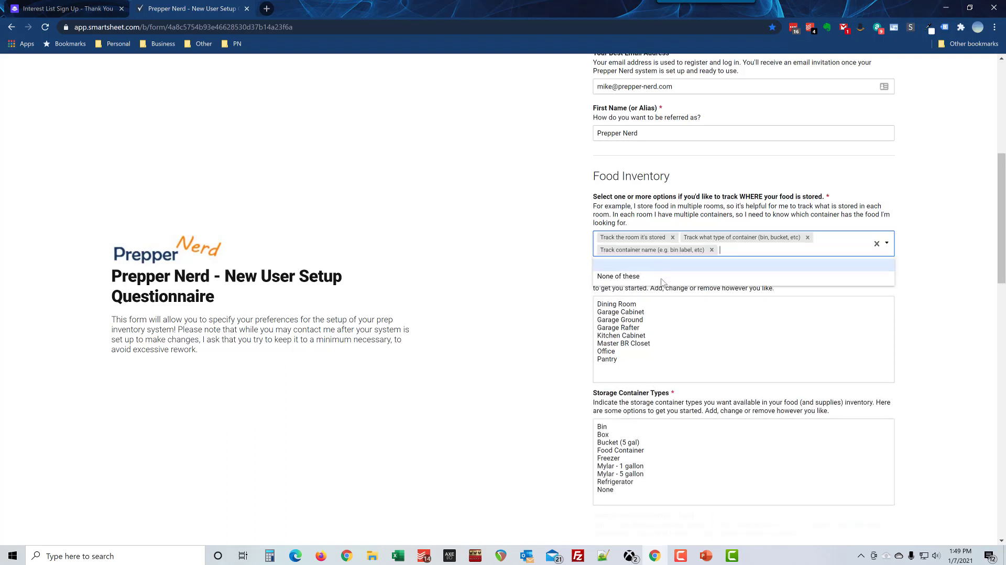
pyautogui.click(577, 377)
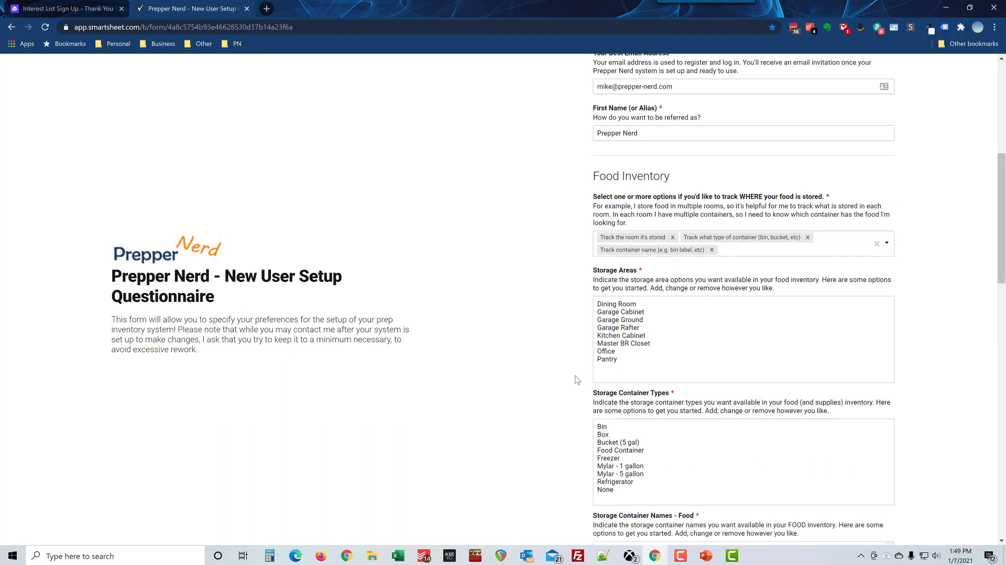
pyautogui.click(712, 249)
pyautogui.click(673, 239)
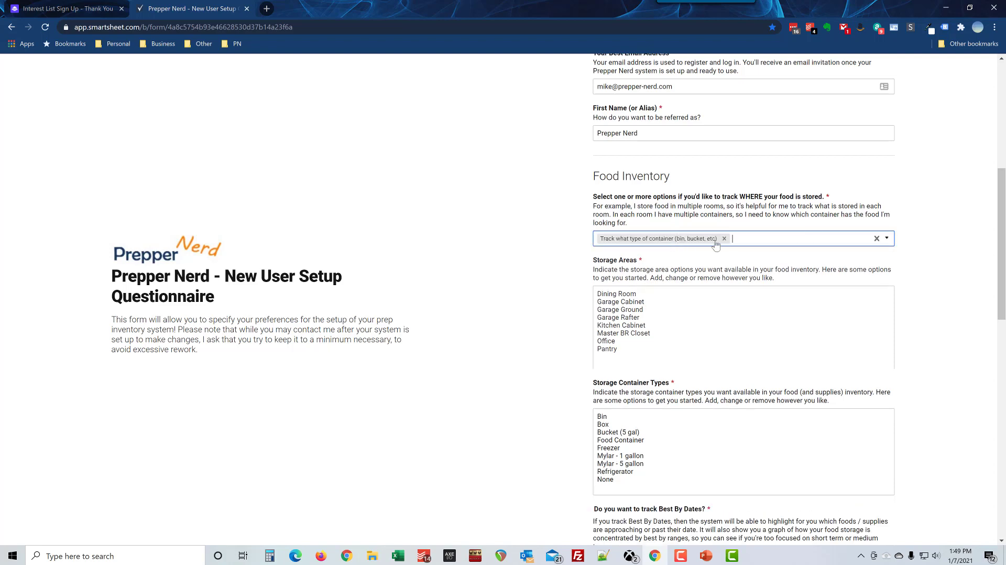
pyautogui.click(723, 239)
pyautogui.click(650, 243)
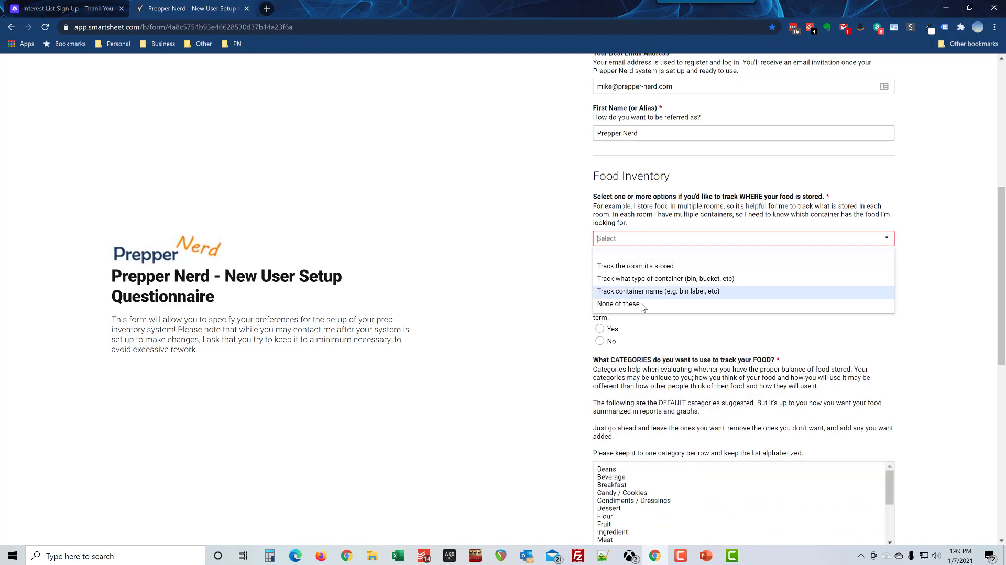
pyautogui.click(644, 305)
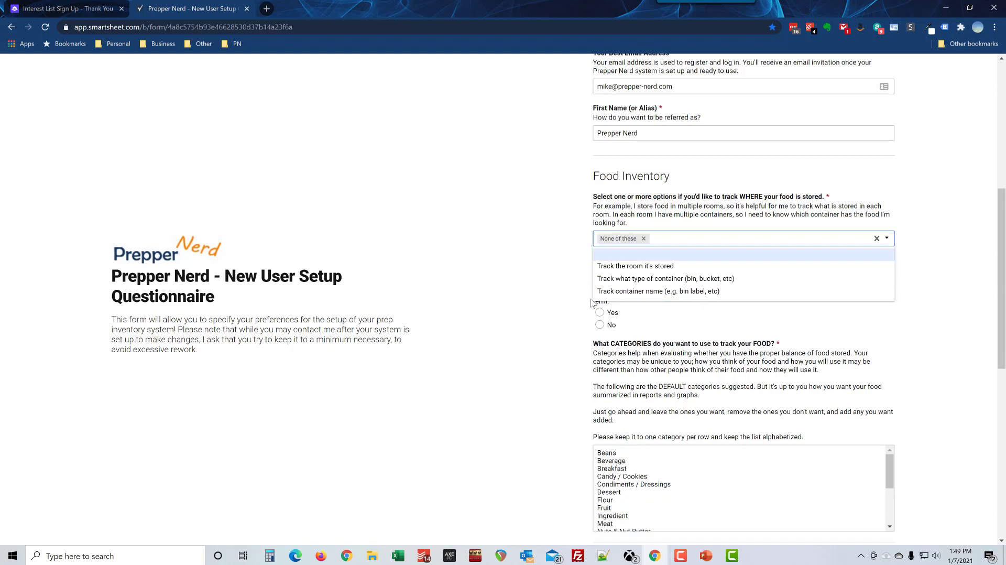
pyautogui.click(554, 291)
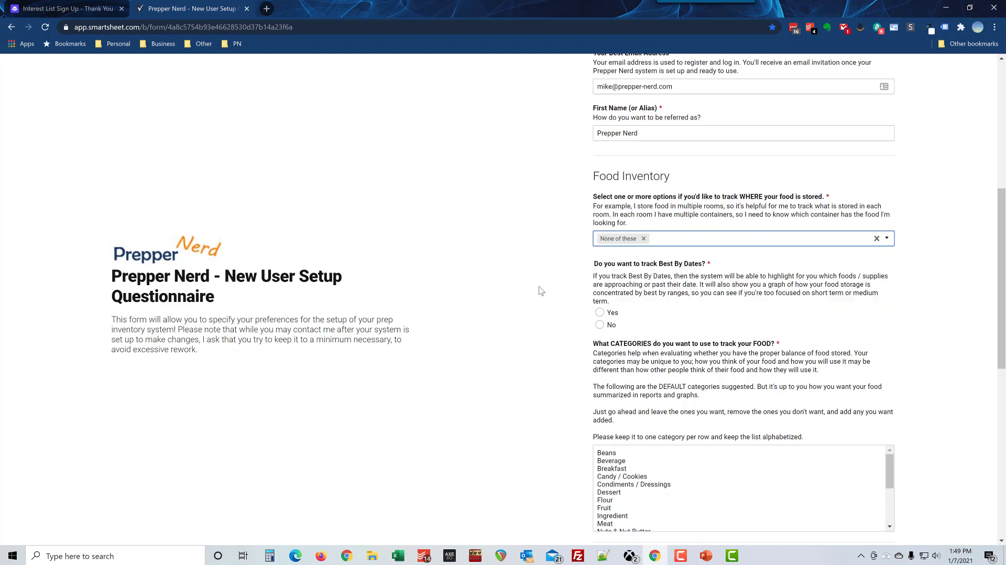
# Step: Replace None of these with room, container type and container name tracking
pyautogui.click(661, 244)
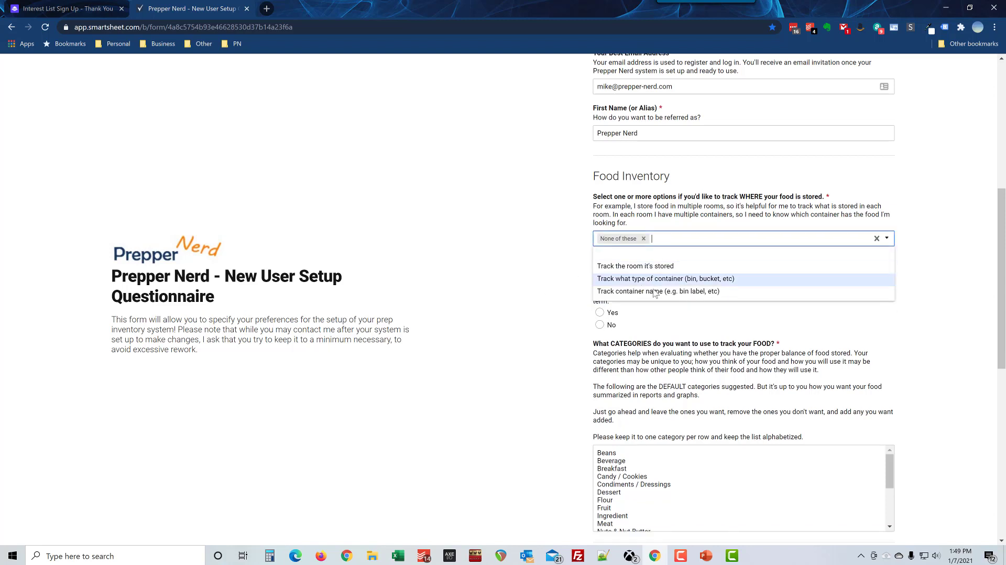
pyautogui.click(644, 239)
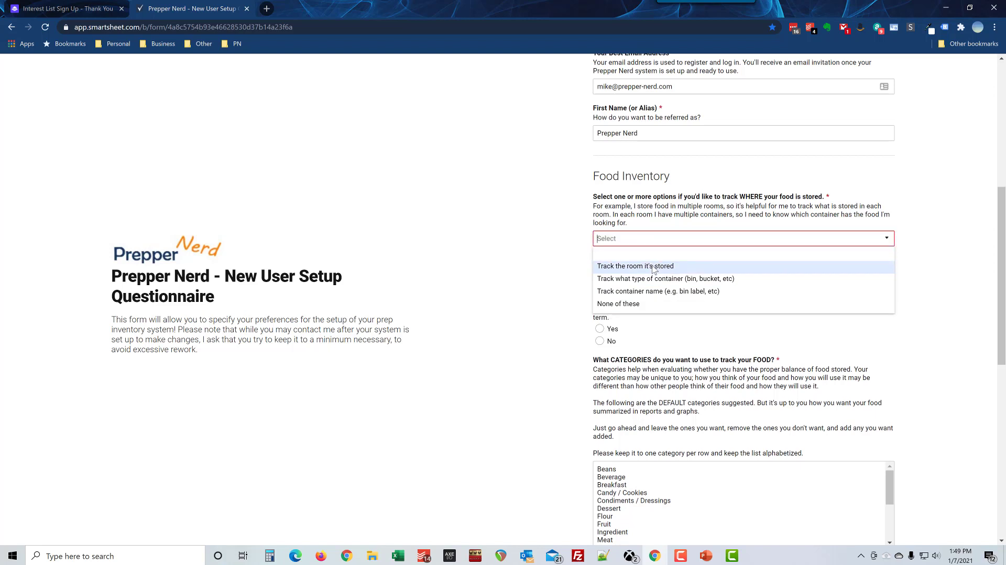
pyautogui.click(654, 268)
pyautogui.click(654, 267)
pyautogui.click(654, 266)
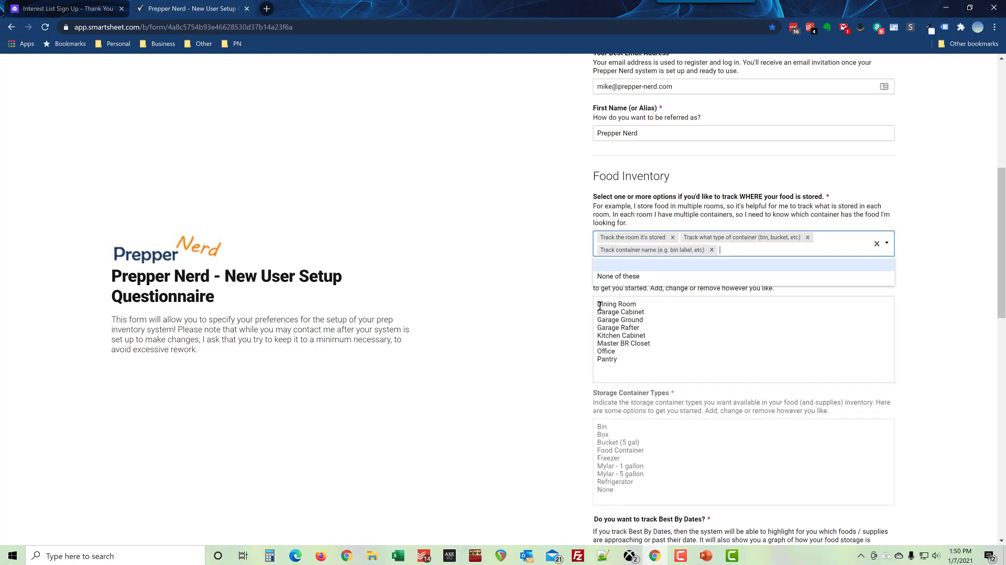
pyautogui.click(564, 304)
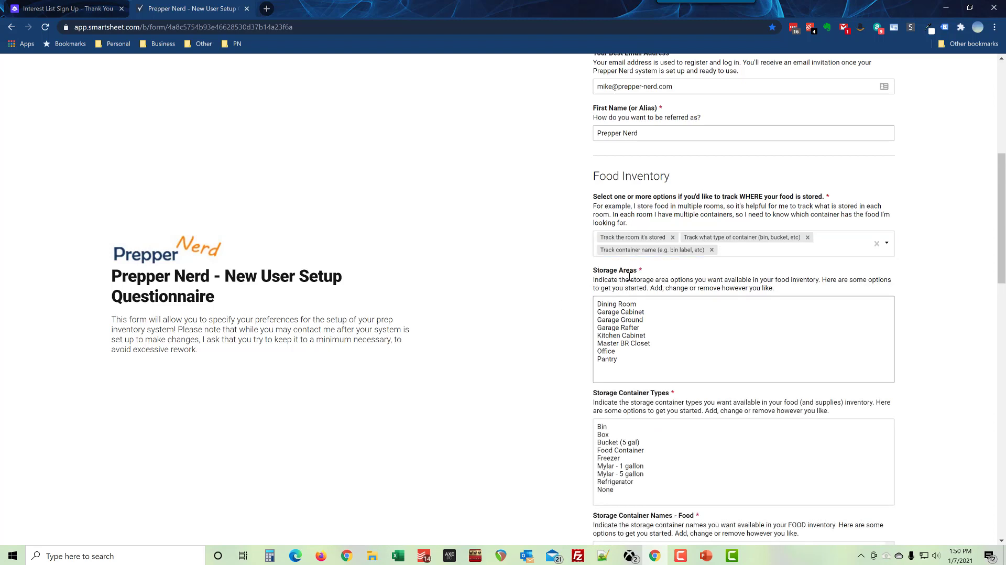
pyautogui.click(629, 361)
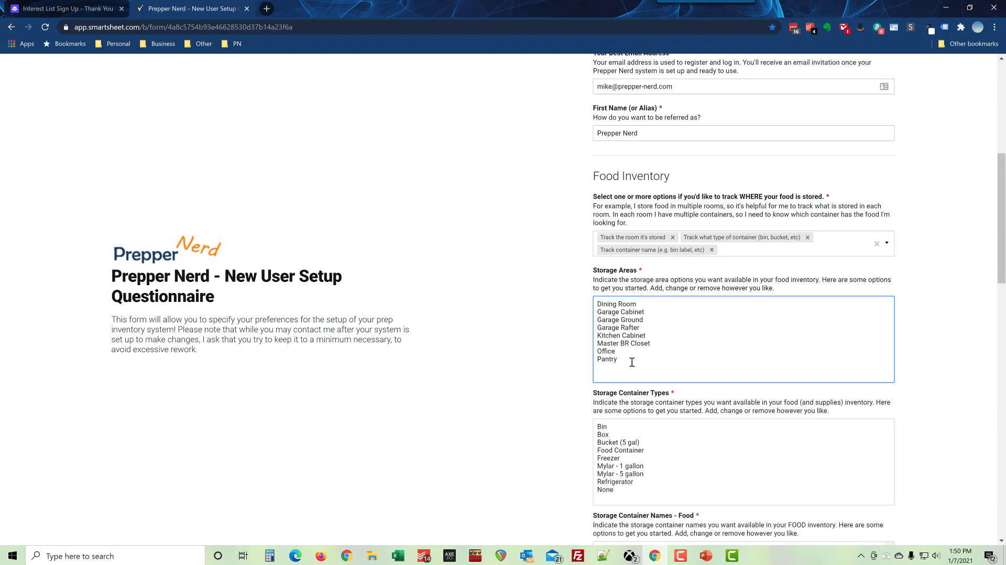
pyautogui.moveTo(625, 361); pyautogui.dragTo(597, 306)
pyautogui.click(599, 303)
pyautogui.click(625, 358)
pyautogui.click(627, 359)
pyautogui.moveTo(596, 305); pyautogui.dragTo(626, 362)
pyautogui.click(626, 361)
pyautogui.moveTo(595, 303); pyautogui.dragTo(640, 357)
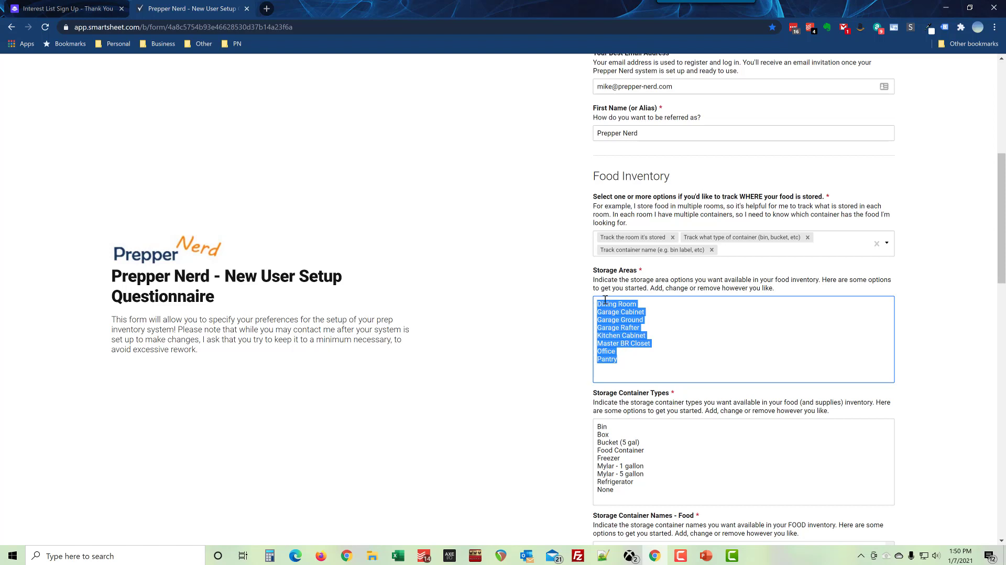
pyautogui.click(623, 362)
pyautogui.moveTo(598, 304); pyautogui.dragTo(620, 367)
pyautogui.click(627, 362)
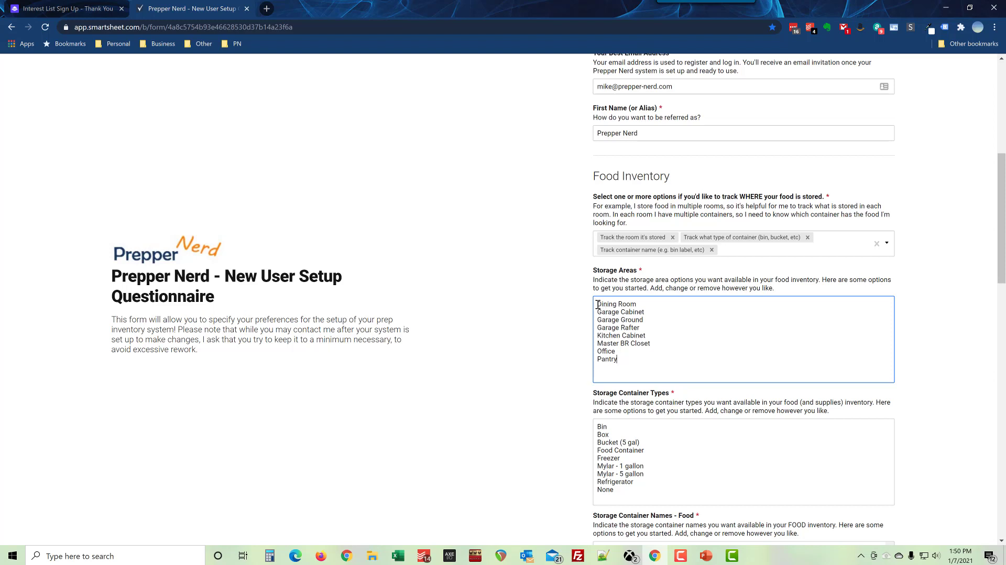
pyautogui.moveTo(598, 304); pyautogui.dragTo(652, 360)
pyautogui.click(630, 344)
pyautogui.moveTo(629, 361); pyautogui.dragTo(596, 306)
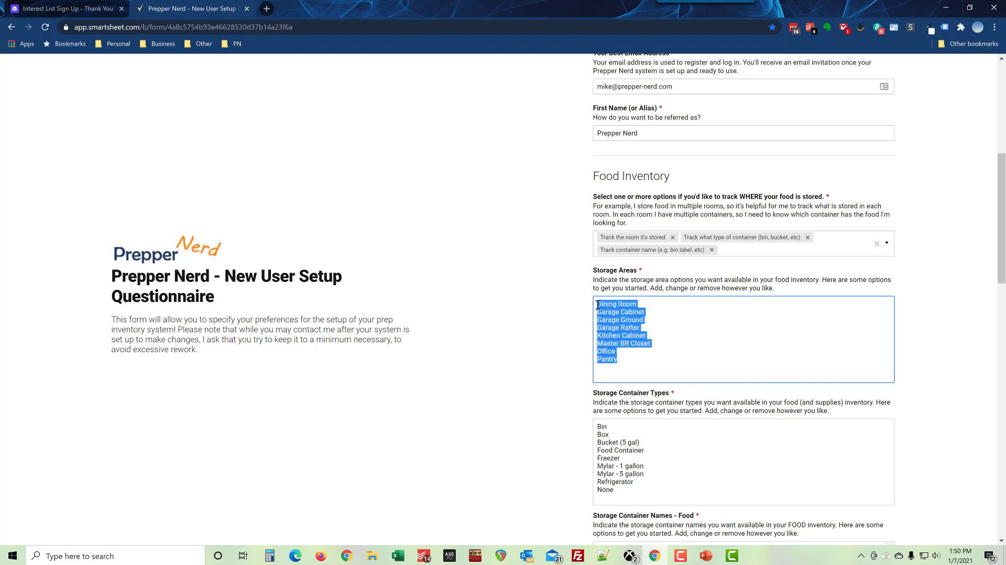
pyautogui.click(596, 305)
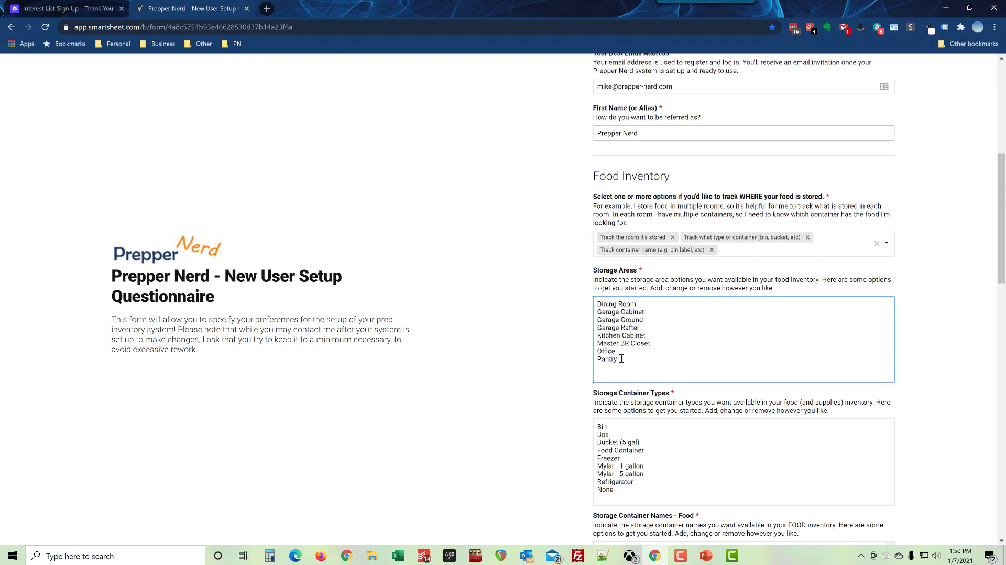
pyautogui.moveTo(621, 358); pyautogui.dragTo(597, 304)
pyautogui.click(596, 305)
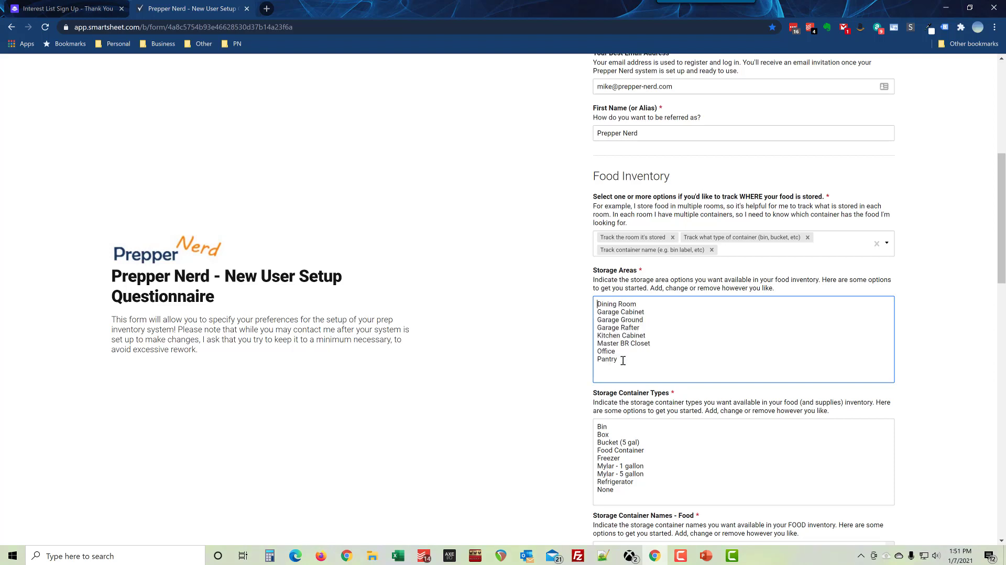
pyautogui.scroll(-1, 566, 388)
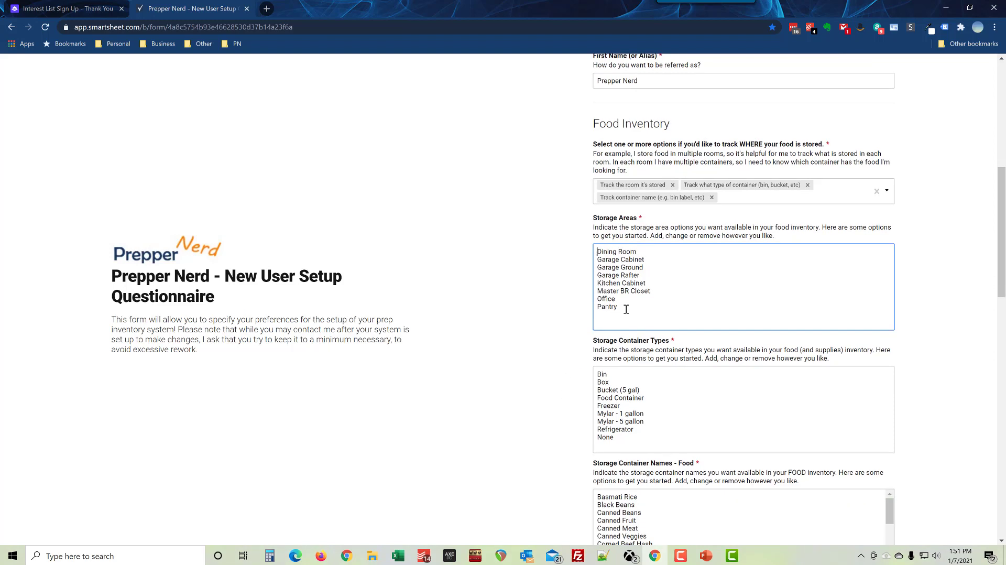
pyautogui.moveTo(626, 309); pyautogui.dragTo(585, 247)
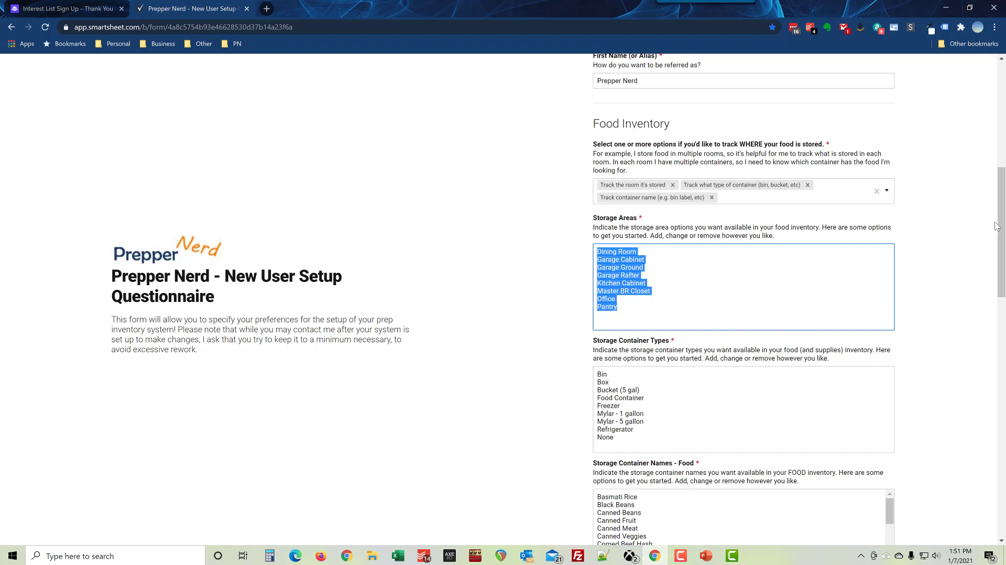
pyautogui.moveTo(1002, 230); pyautogui.dragTo(1002, 256)
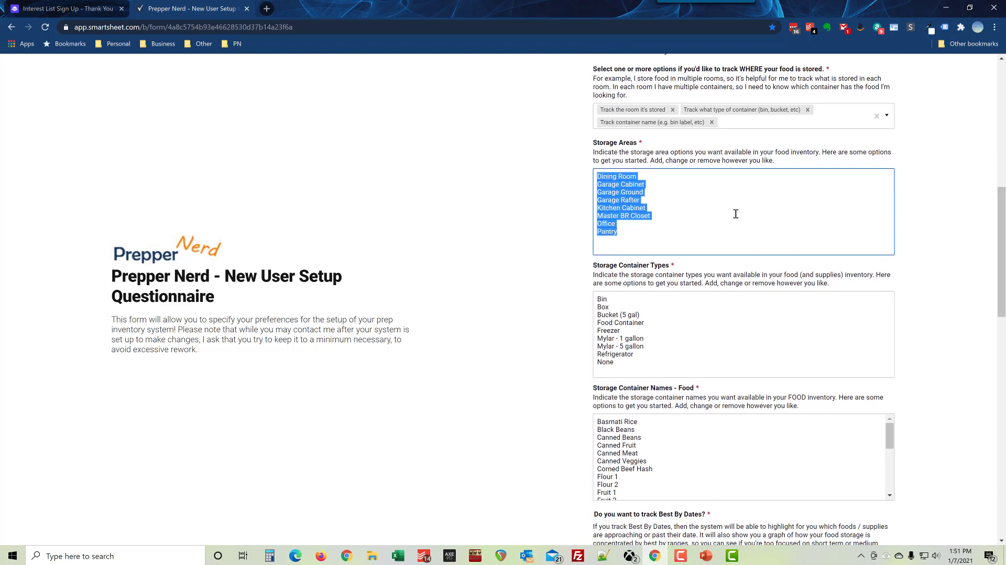
pyautogui.click(624, 232)
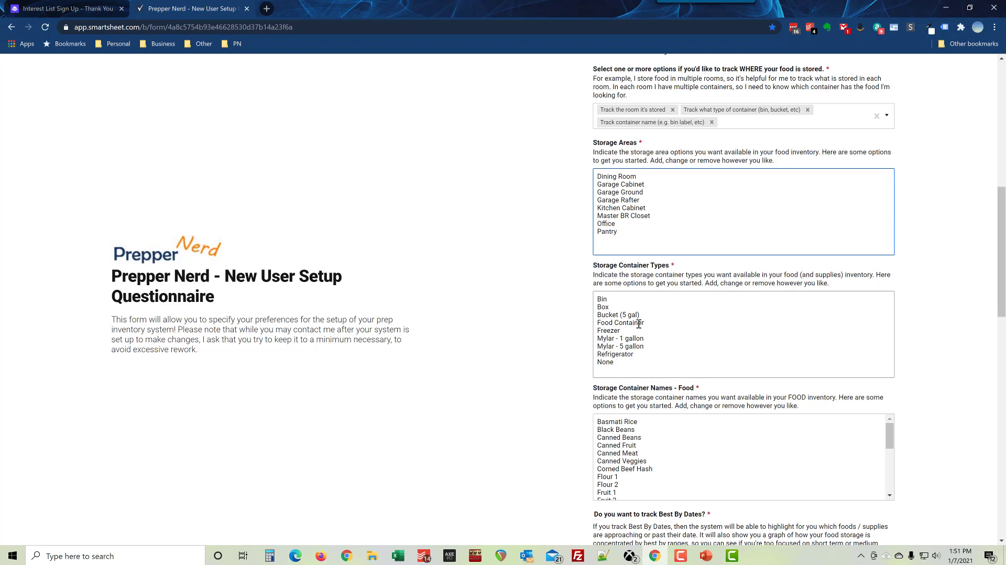
pyautogui.moveTo(646, 362); pyautogui.dragTo(599, 300)
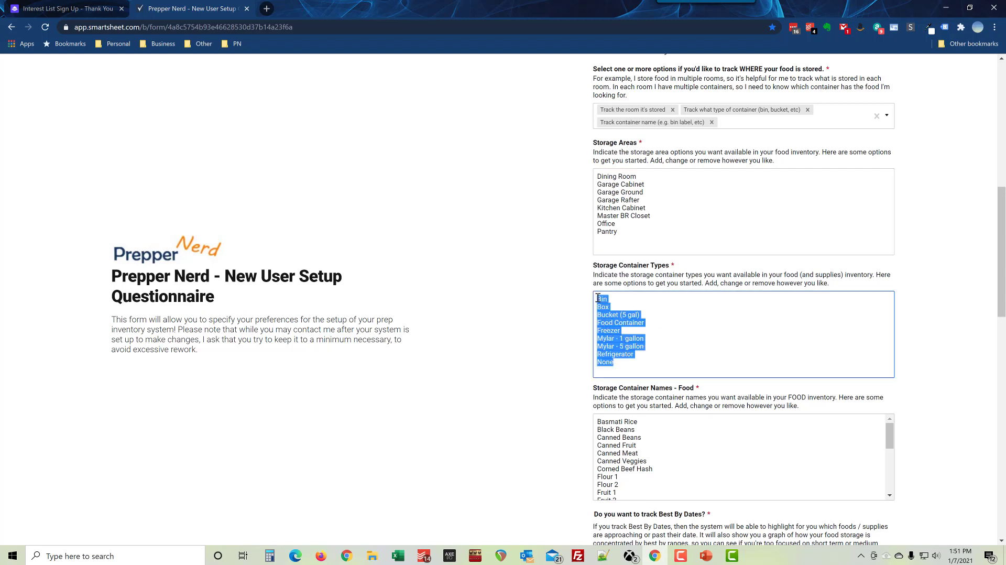
pyautogui.click(598, 301)
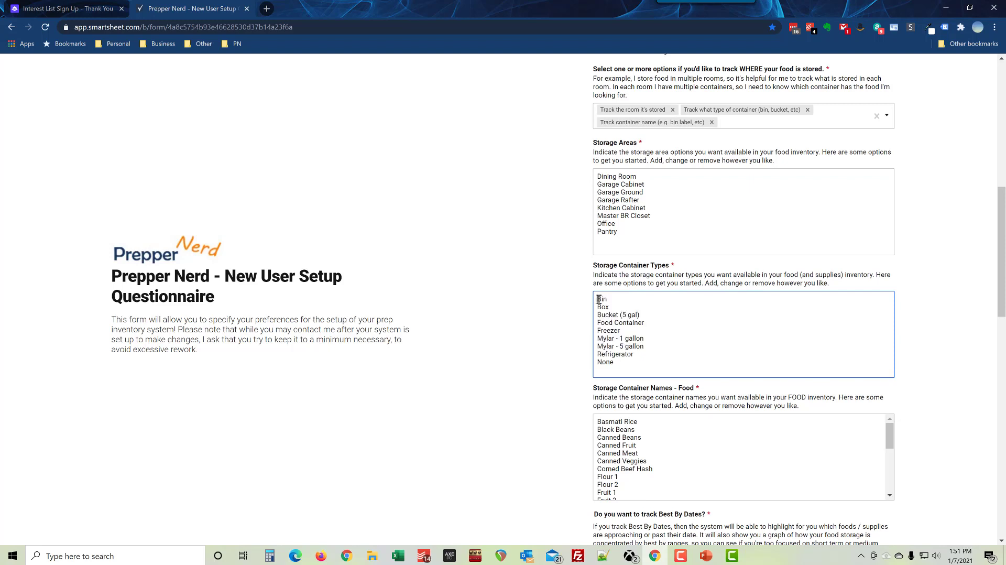
pyautogui.click(599, 314)
pyautogui.click(631, 331)
pyautogui.press('Return')
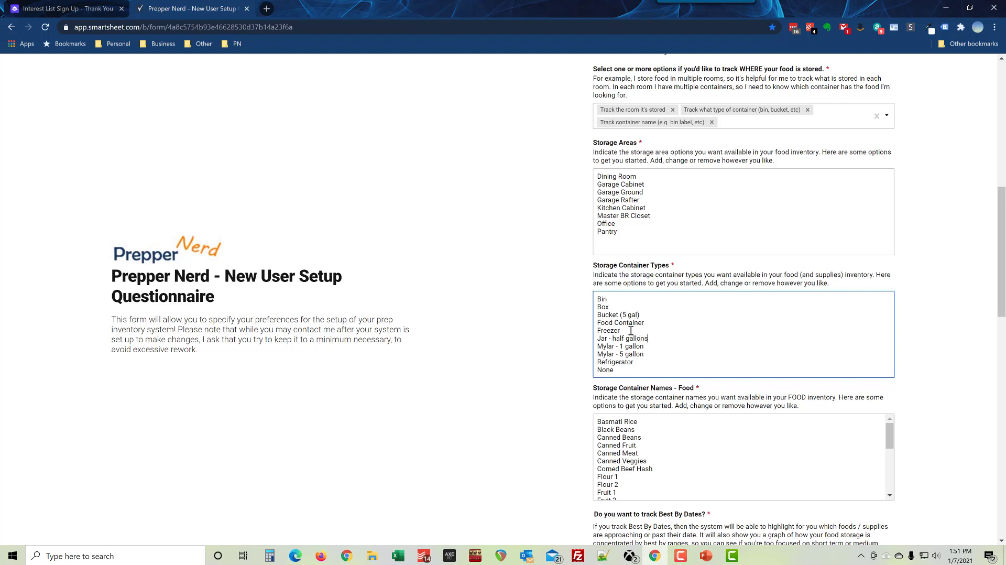
pyautogui.hotkey('shift', 'Home')
pyautogui.press('BackSpace')
pyautogui.press('BackSpace')
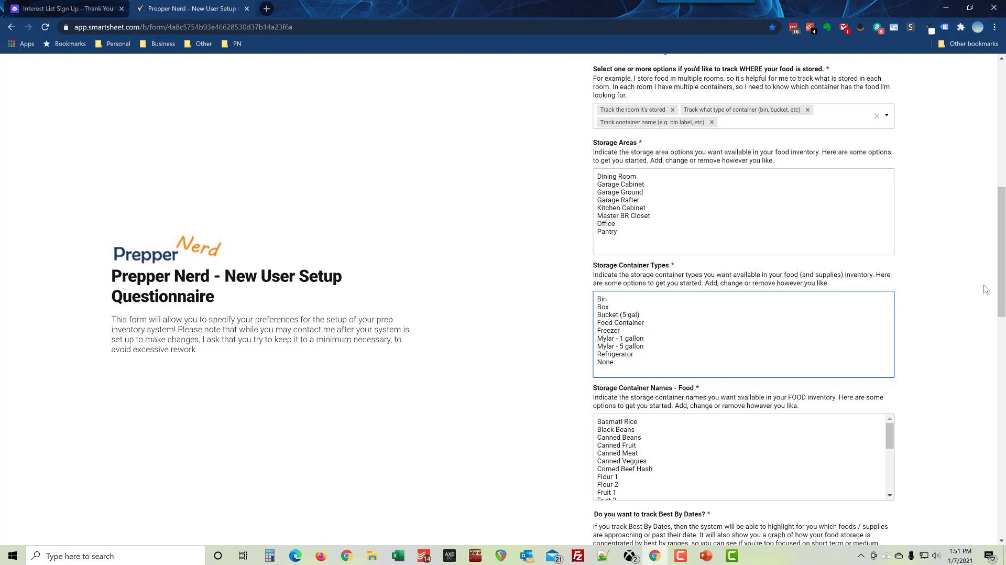
pyautogui.scroll(-3, 1003, 273)
pyautogui.scroll(-2, 1004, 272)
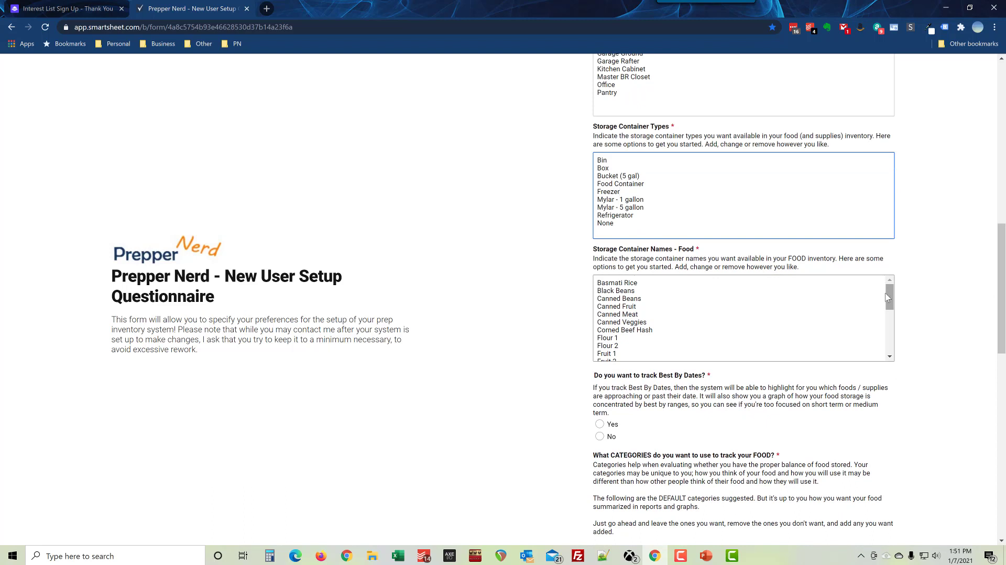
pyautogui.doubleClick(603, 160)
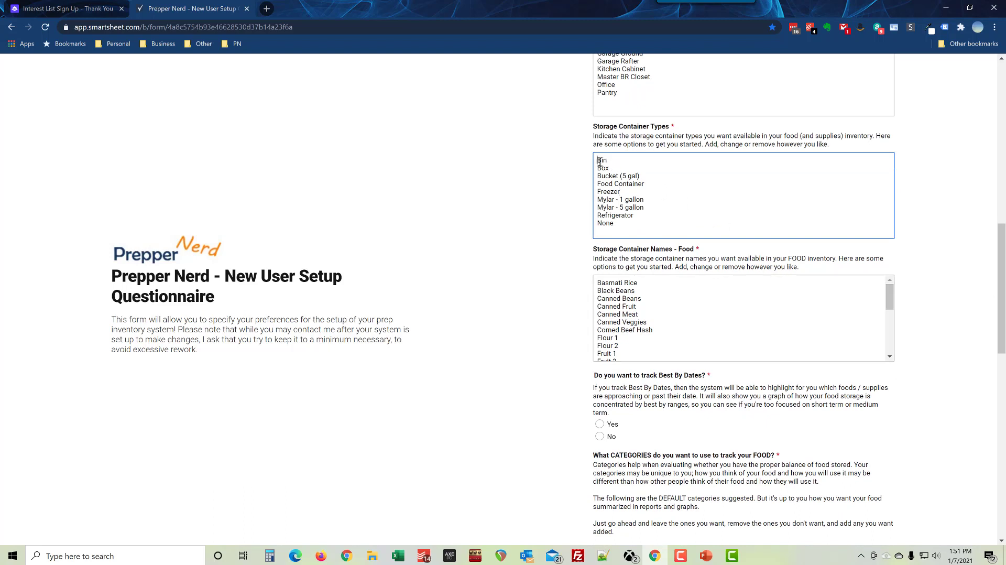
pyautogui.doubleClick(605, 175)
pyautogui.click(605, 167)
pyautogui.doubleClick(605, 166)
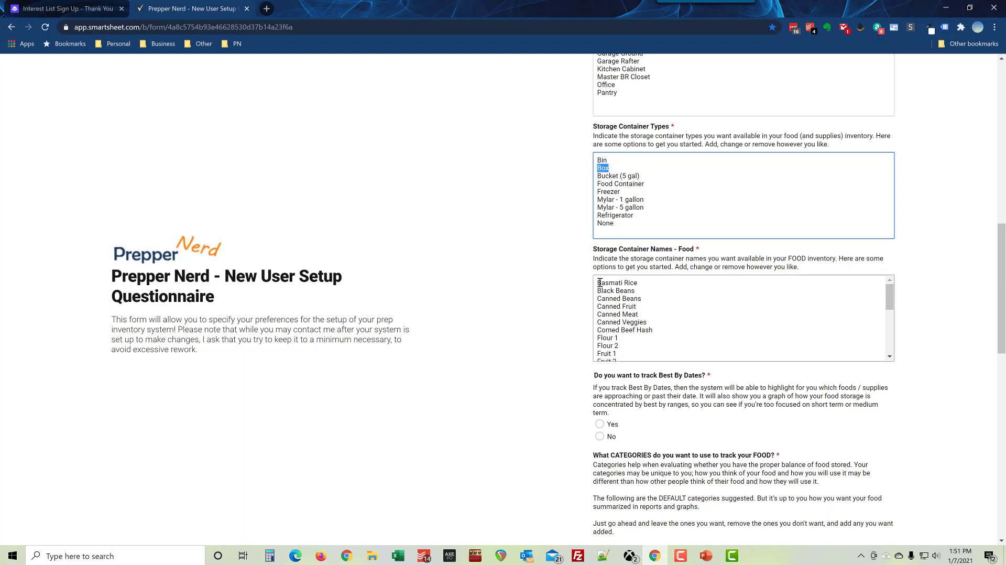
pyautogui.click(606, 172)
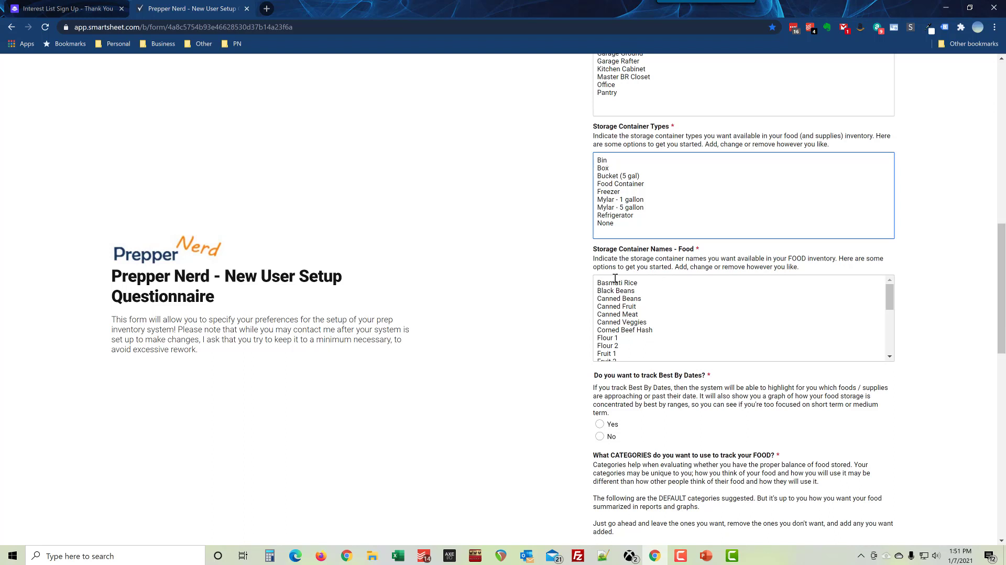
pyautogui.moveTo(597, 281); pyautogui.dragTo(644, 336)
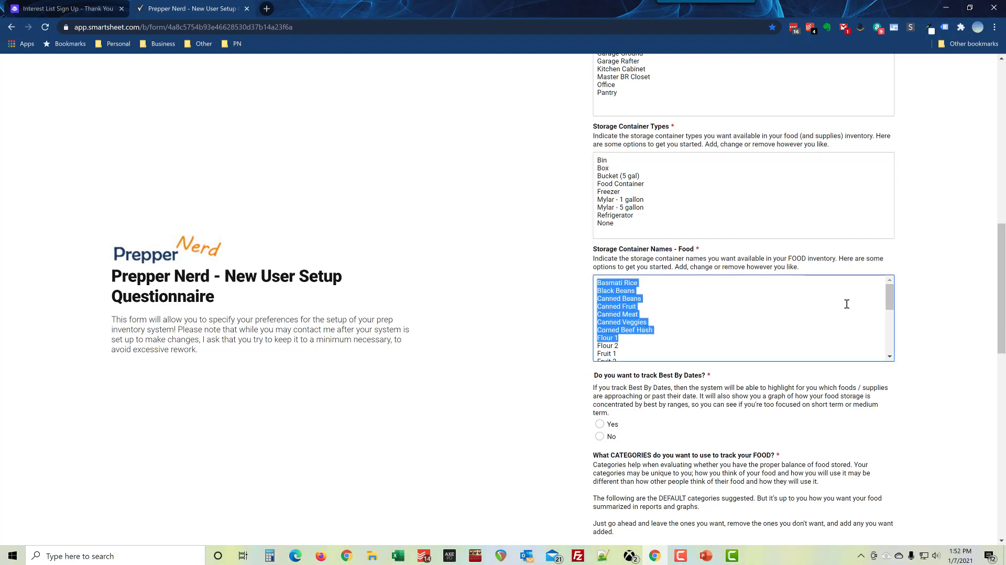
pyautogui.click(884, 302)
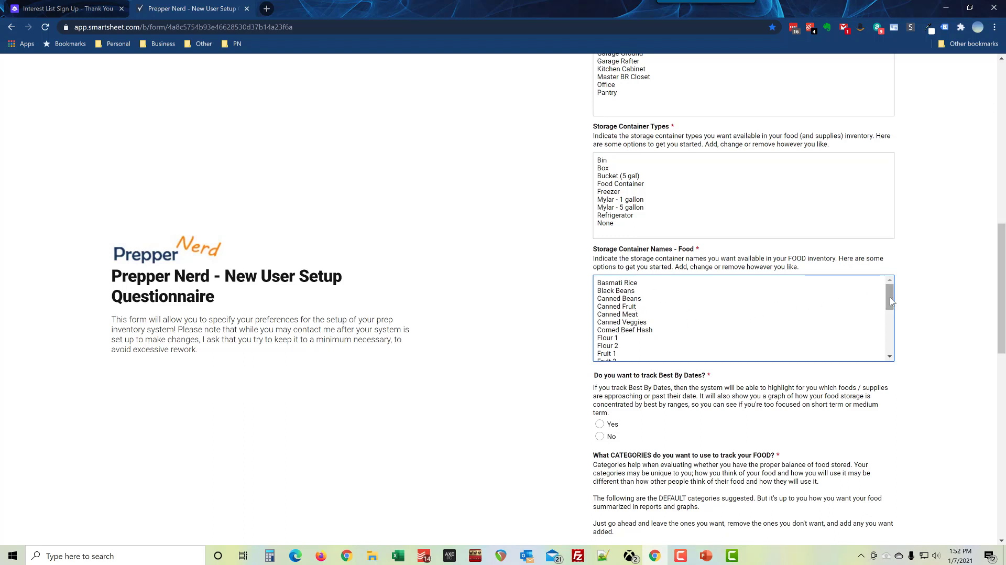
pyautogui.scroll(-2, 888, 316)
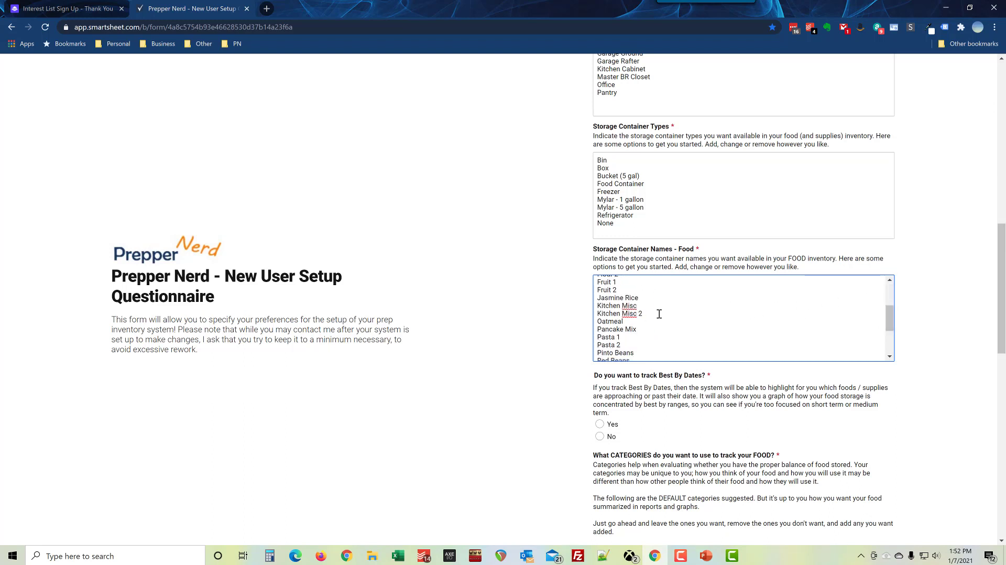
pyautogui.moveTo(656, 313); pyautogui.dragTo(593, 314)
pyautogui.doubleClick(603, 160)
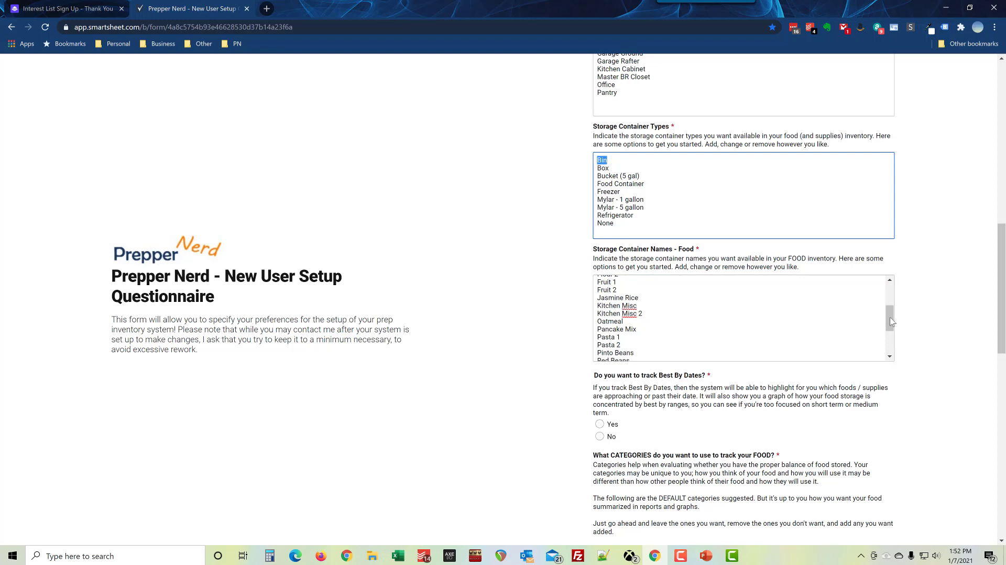
pyautogui.moveTo(887, 317); pyautogui.dragTo(887, 279)
pyautogui.moveTo(1003, 287); pyautogui.dragTo(1001, 309)
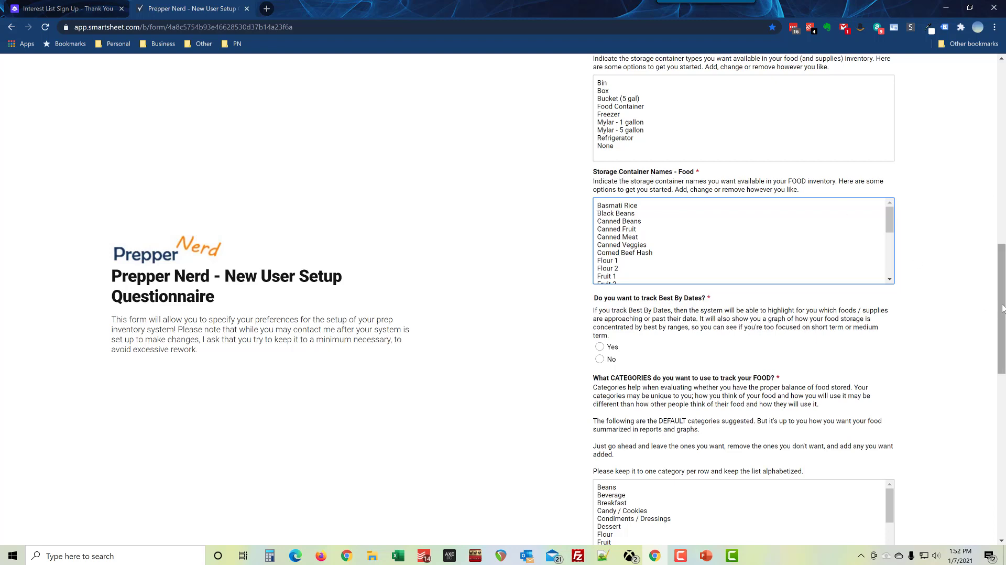
pyautogui.scroll(-2, 995, 309)
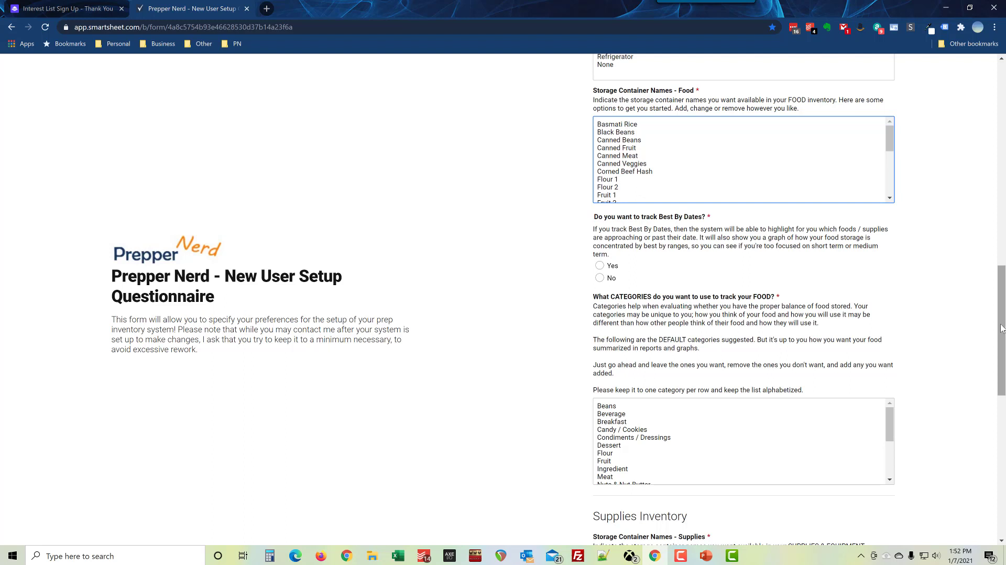
pyautogui.click(600, 278)
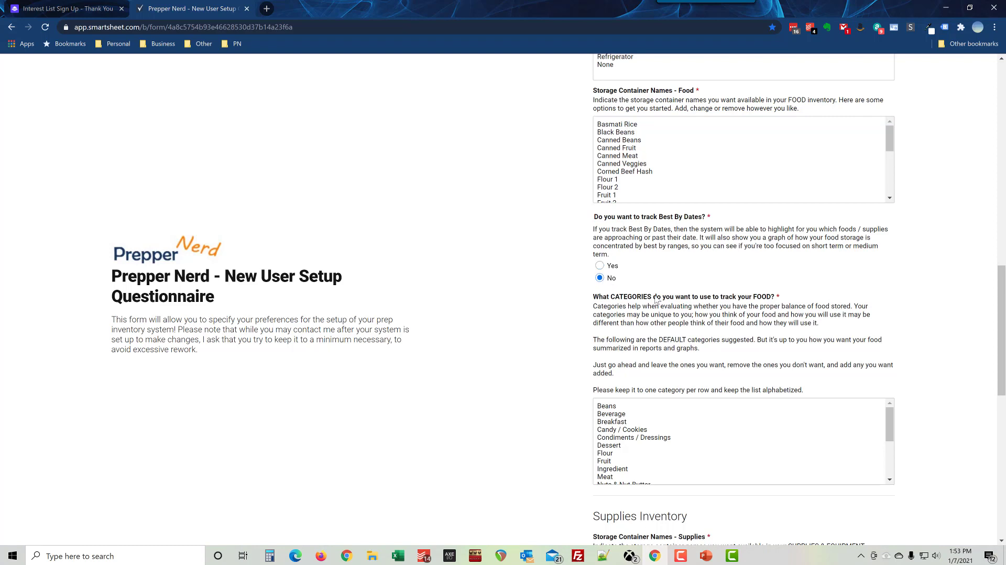
pyautogui.click(599, 265)
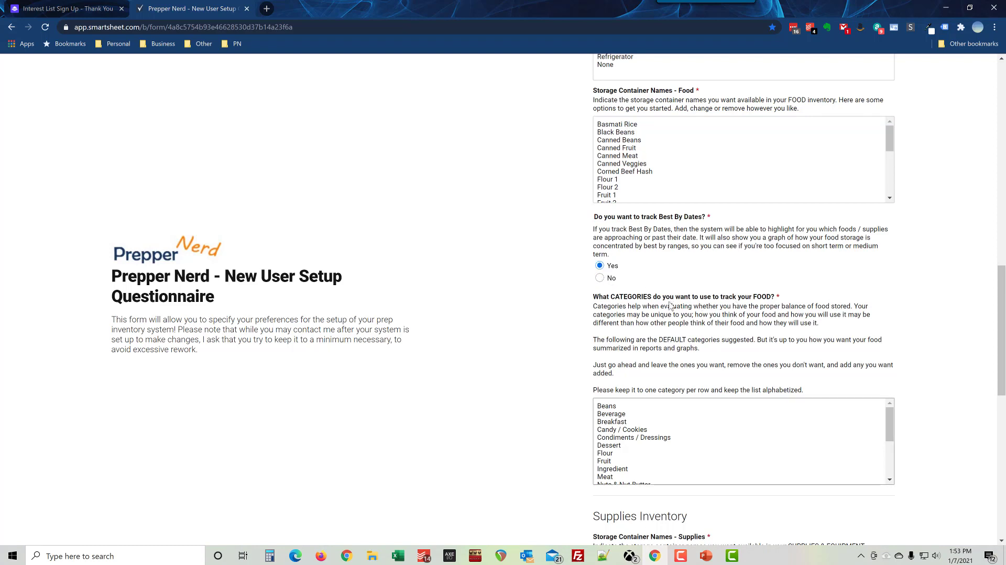
pyautogui.scroll(-2, 807, 315)
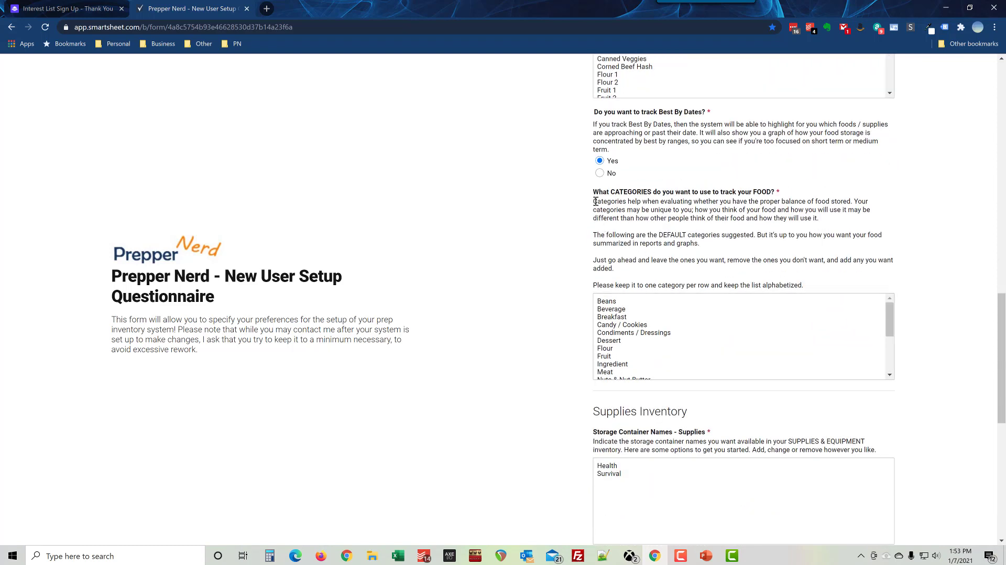
pyautogui.moveTo(594, 197); pyautogui.dragTo(812, 194)
pyautogui.click(639, 339)
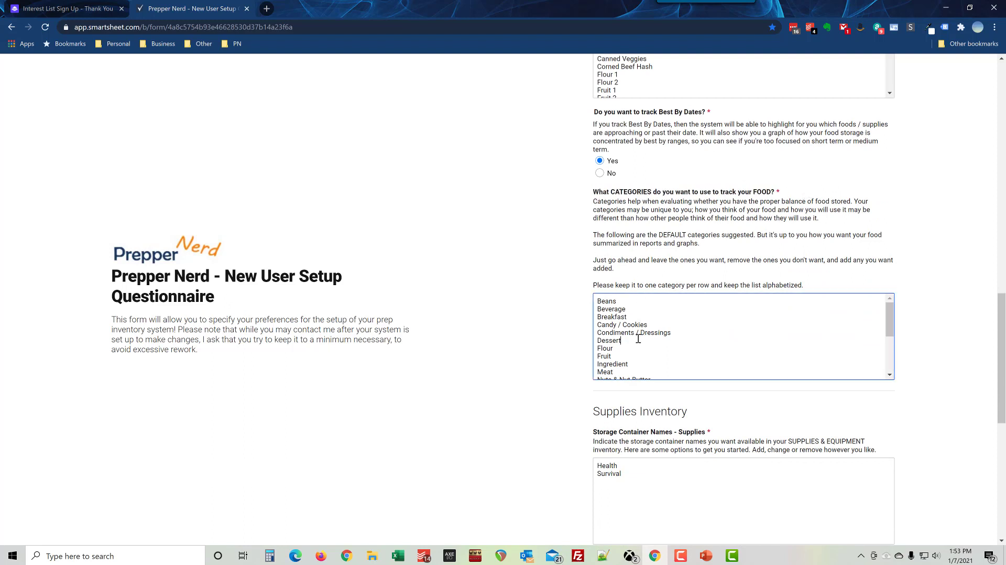
pyautogui.moveTo(596, 298); pyautogui.dragTo(671, 347)
pyautogui.scroll(-4, 674, 347)
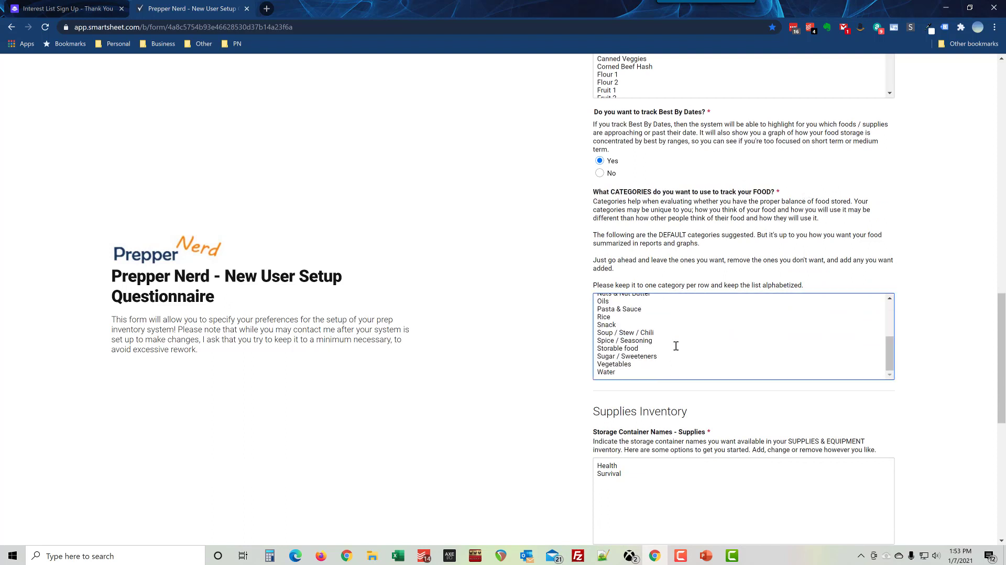
pyautogui.hotkey('ctrl', 'a')
pyautogui.scroll(5, 644, 301)
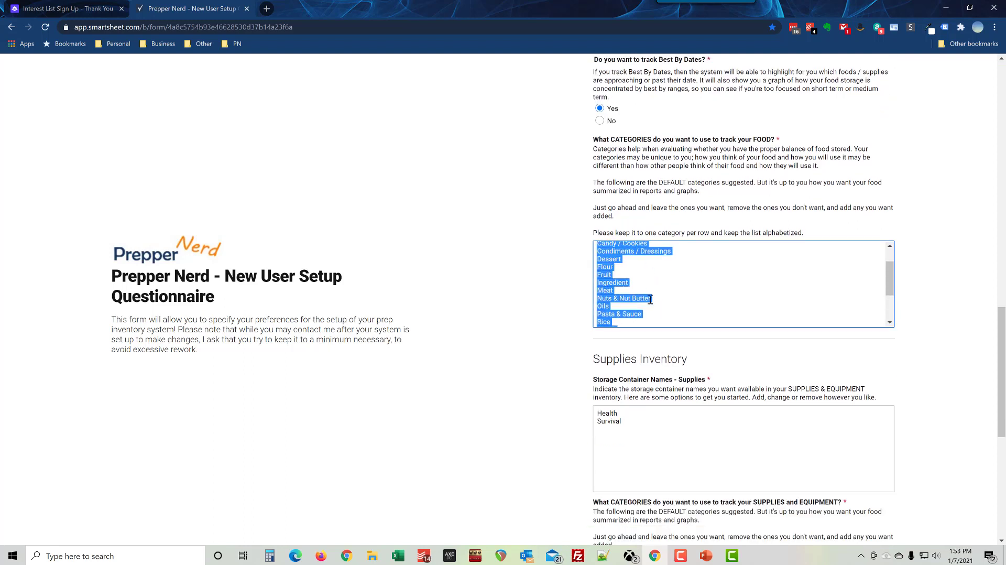
pyautogui.click(610, 266)
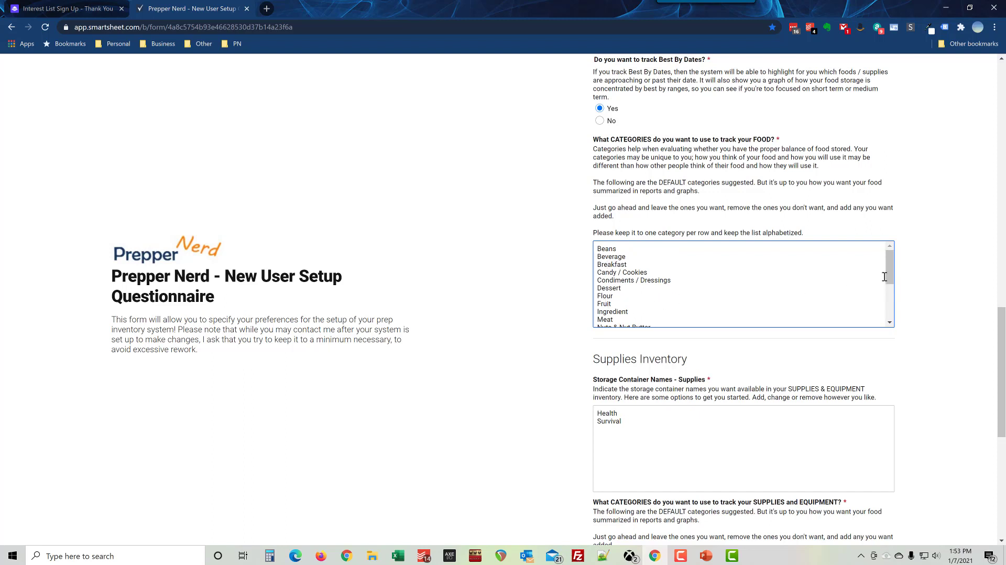
pyautogui.moveTo(889, 266); pyautogui.dragTo(888, 303)
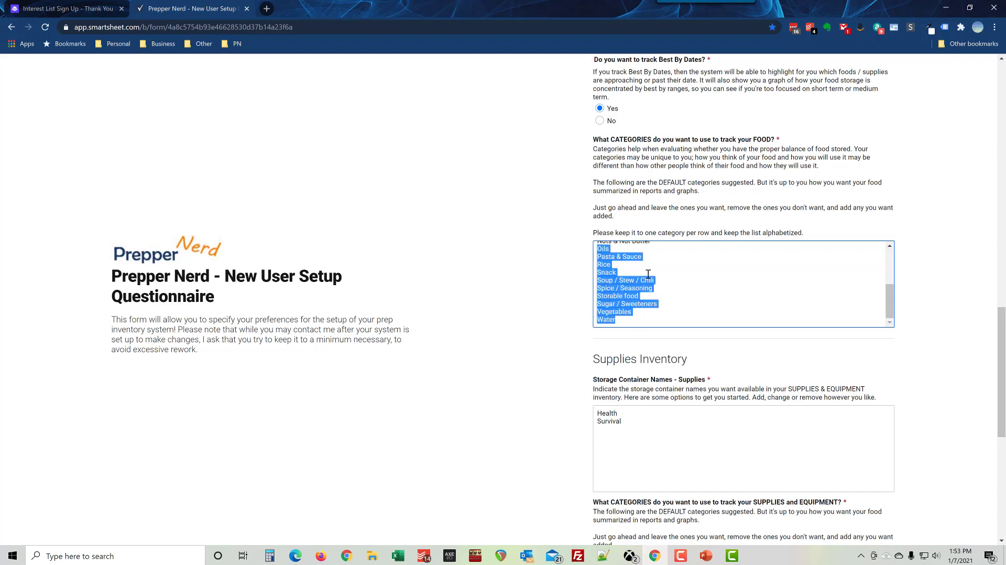
pyautogui.hotkey('ctrl', 'Home')
pyautogui.hotkey('ctrl', 'a')
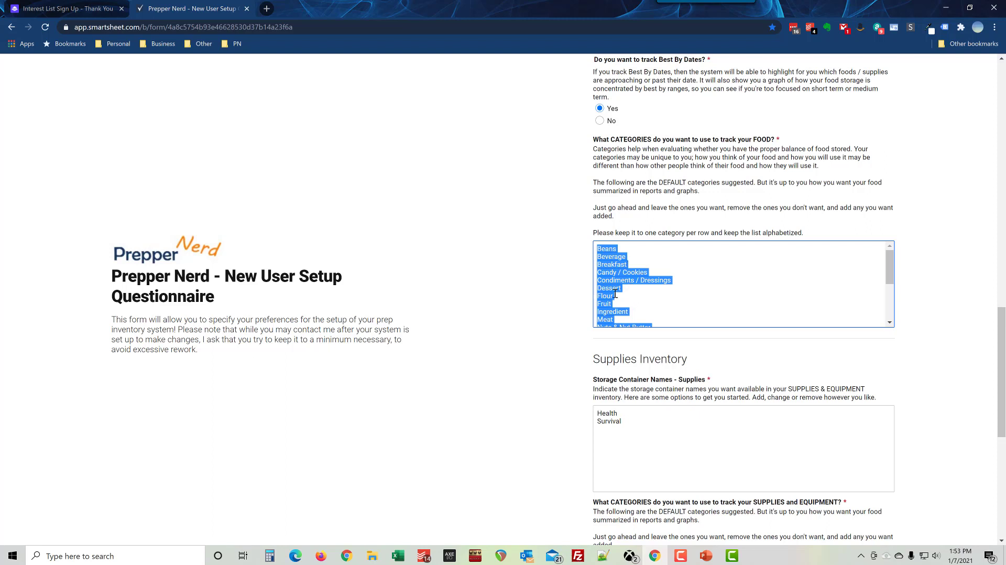
pyautogui.scroll(-3, 650, 308)
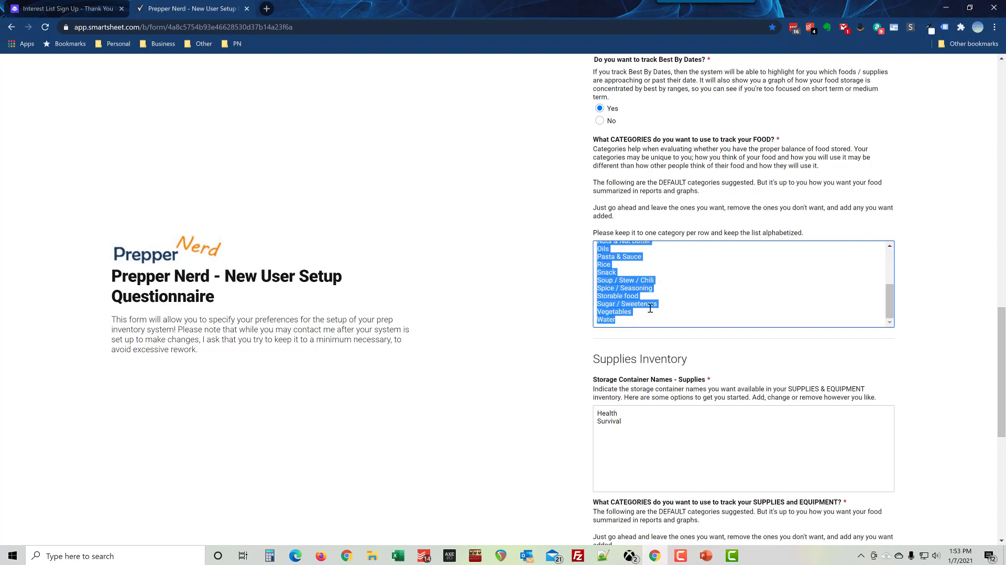
pyautogui.click(650, 308)
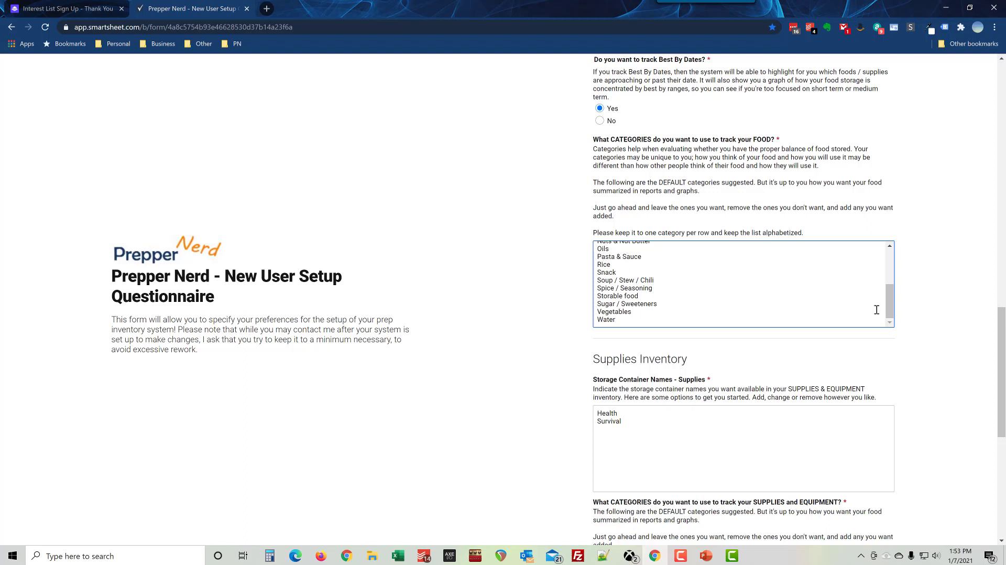
pyautogui.moveTo(888, 301); pyautogui.dragTo(887, 261)
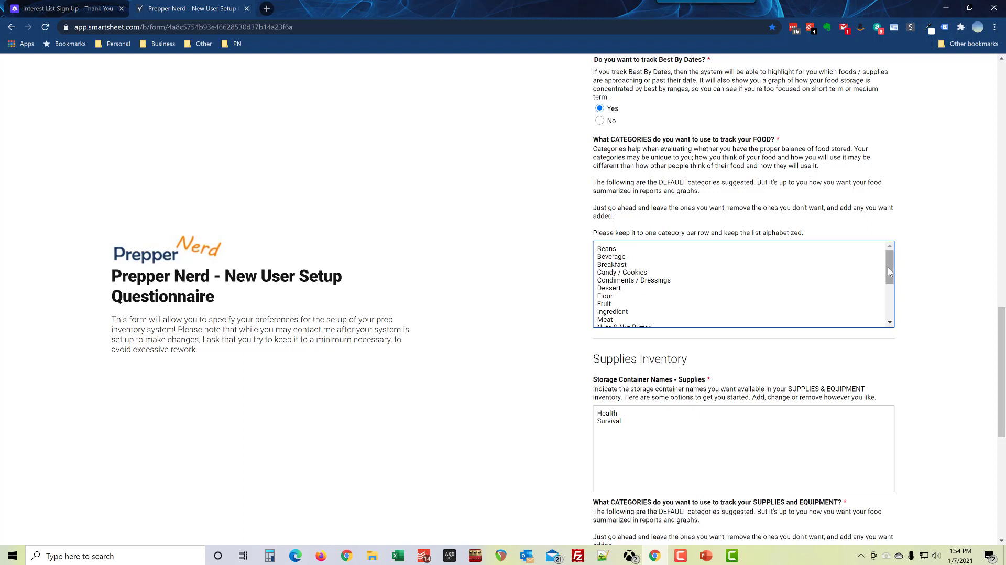
pyautogui.moveTo(888, 271); pyautogui.dragTo(920, 363)
# Step: Scroll to Supplies Inventory and highlight the default container names Health and Survival
pyautogui.scroll(-2, 545, 376)
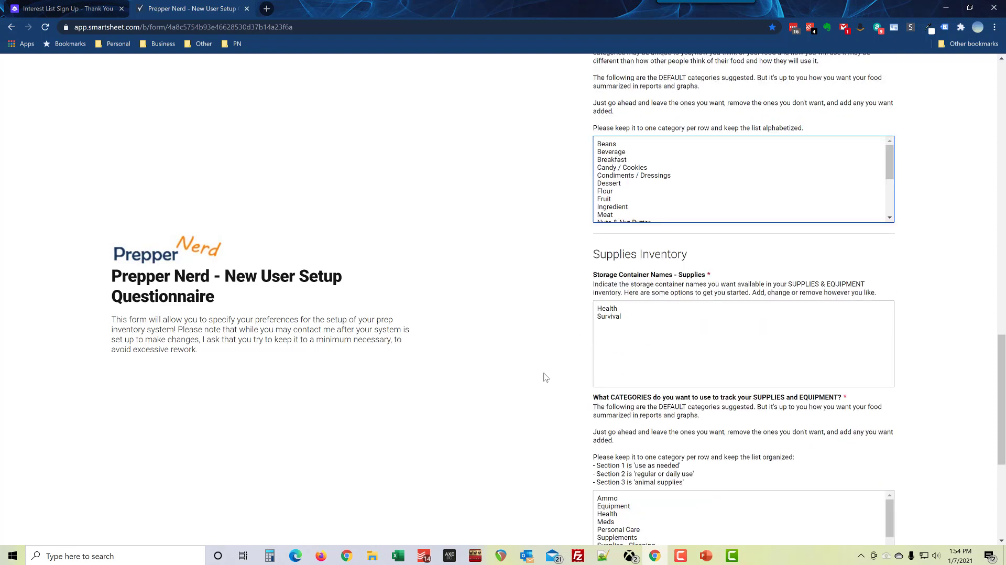
pyautogui.scroll(-1, 532, 352)
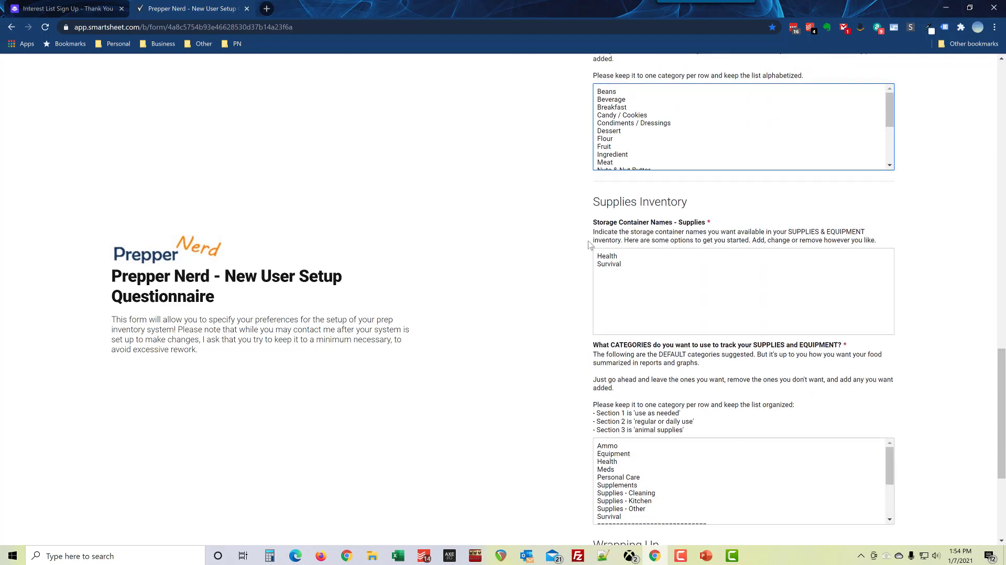
pyautogui.moveTo(596, 206); pyautogui.dragTo(680, 203)
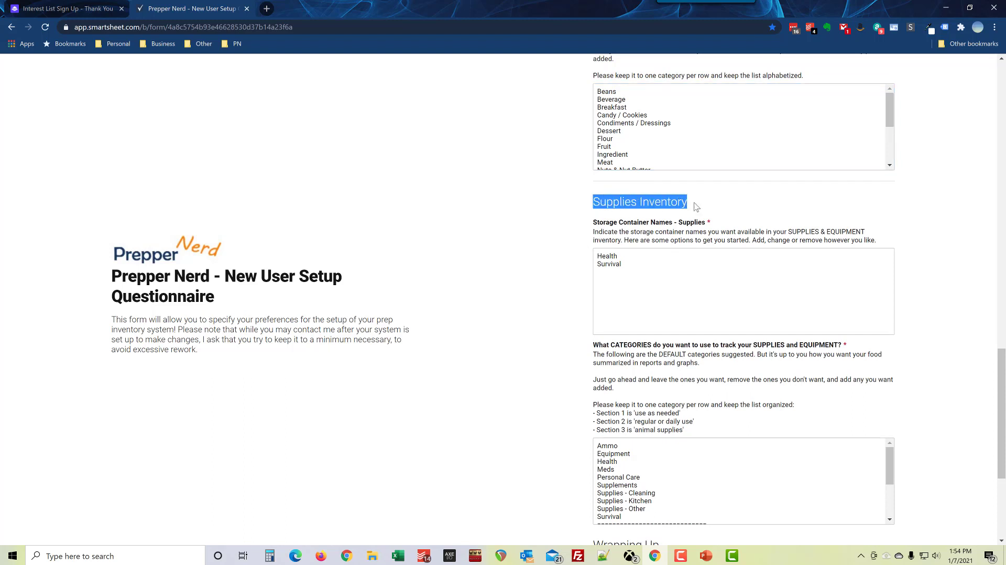
pyautogui.click(696, 207)
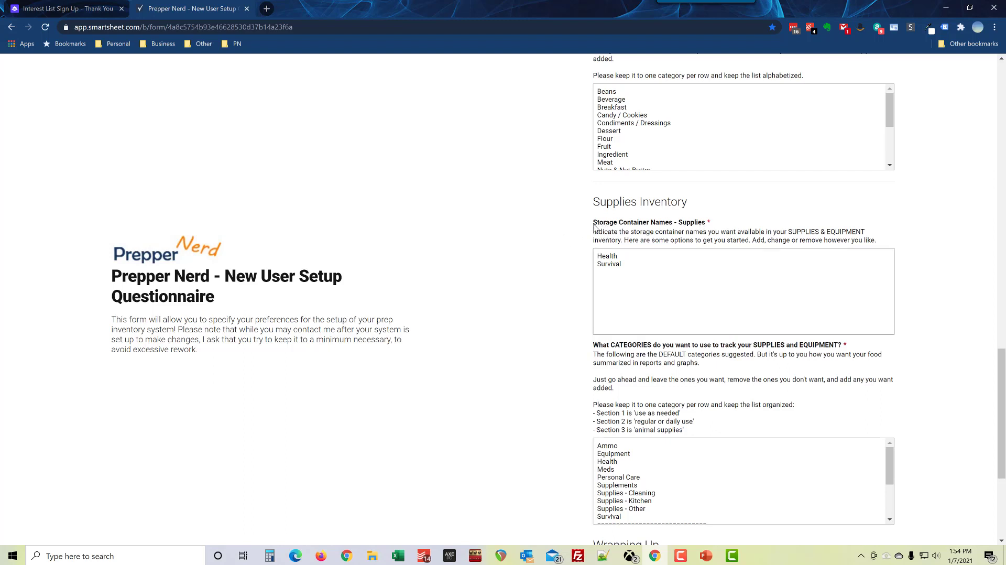
pyautogui.moveTo(596, 229); pyautogui.dragTo(679, 232)
pyautogui.moveTo(623, 265); pyautogui.dragTo(586, 252)
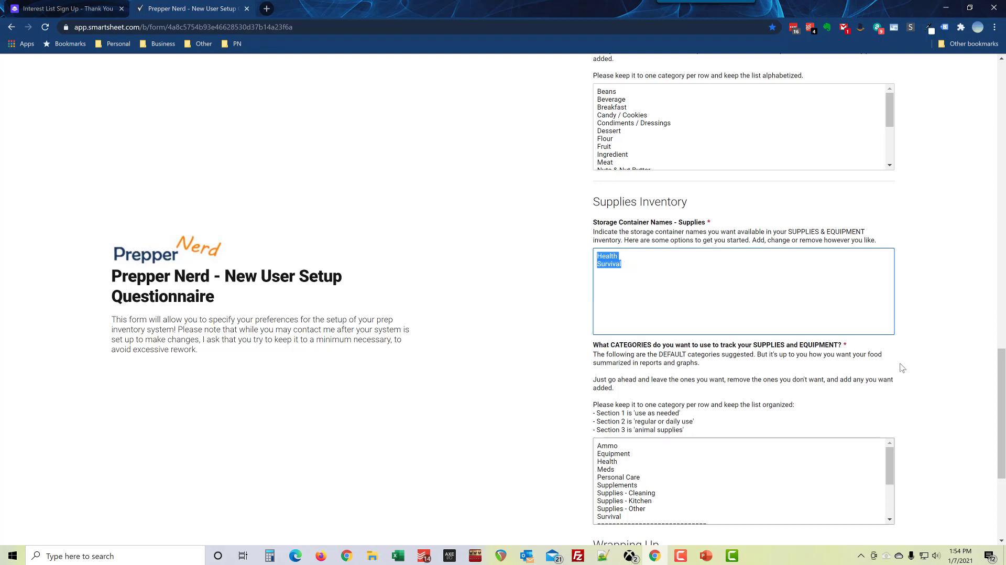
pyautogui.moveTo(1001, 409); pyautogui.dragTo(1001, 440)
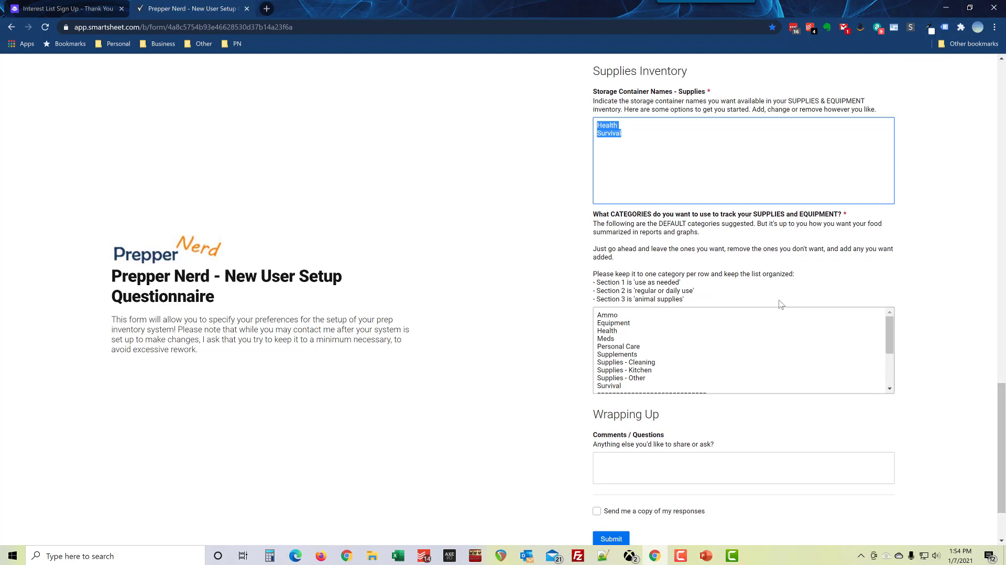
# Step: Highlight the supplies categories question, its one-category-per-row instruction and the Ammo list
pyautogui.moveTo(595, 217); pyautogui.dragTo(705, 301)
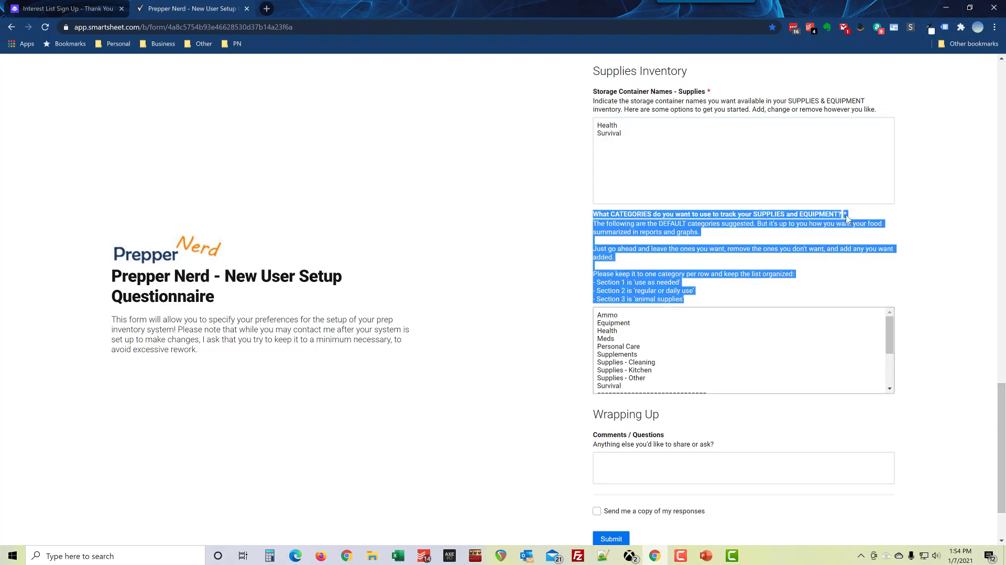
pyautogui.click(686, 235)
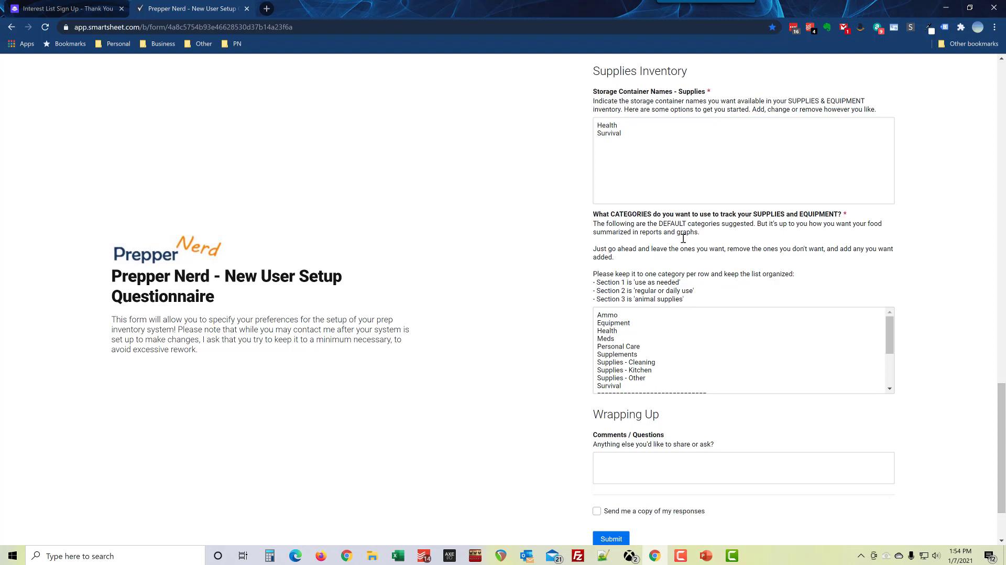
pyautogui.click(599, 314)
pyautogui.click(609, 278)
pyautogui.moveTo(595, 273); pyautogui.dragTo(795, 275)
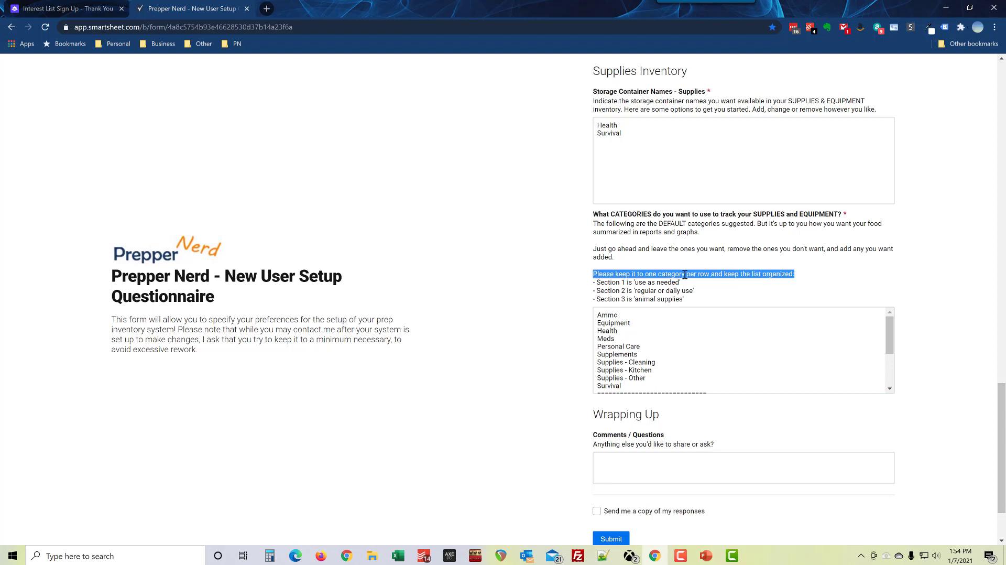
pyautogui.click(615, 281)
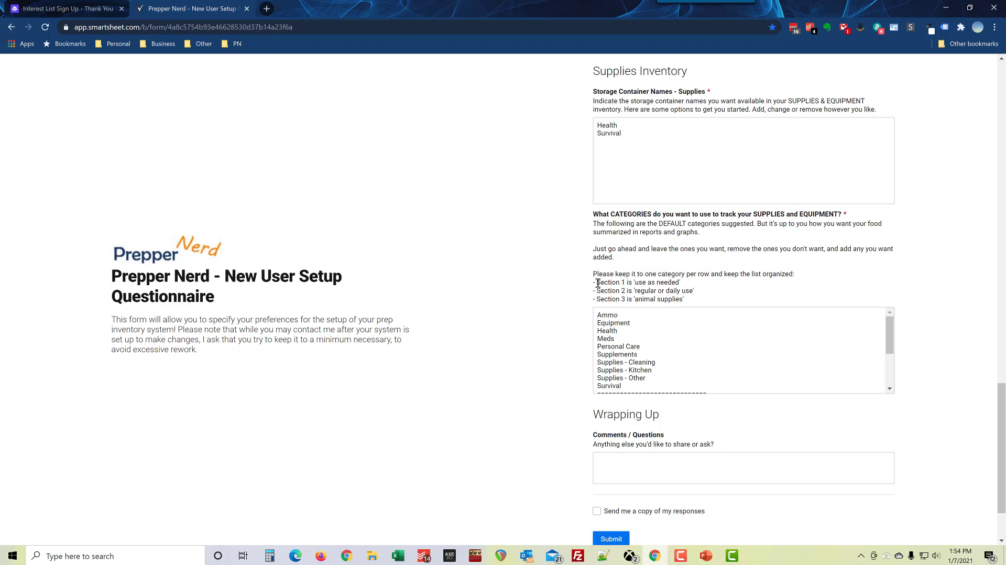
pyautogui.moveTo(600, 316); pyautogui.dragTo(644, 381)
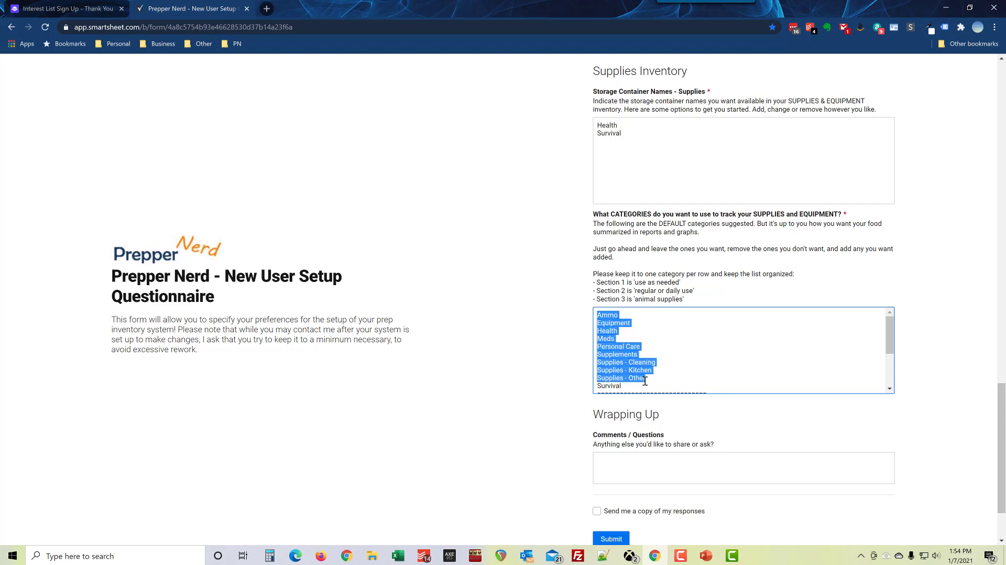
pyautogui.scroll(-1, 889, 335)
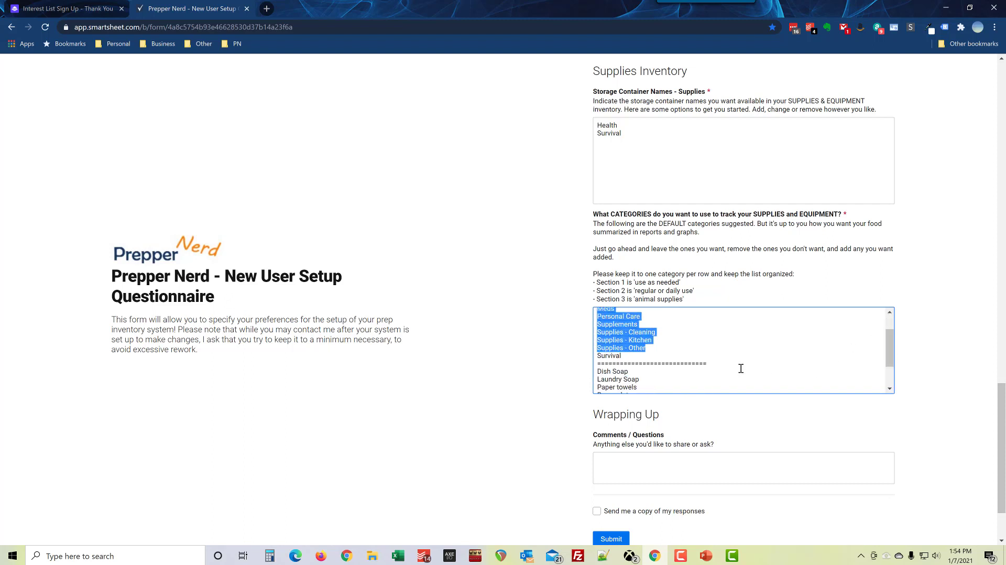
pyautogui.moveTo(733, 366); pyautogui.dragTo(595, 366)
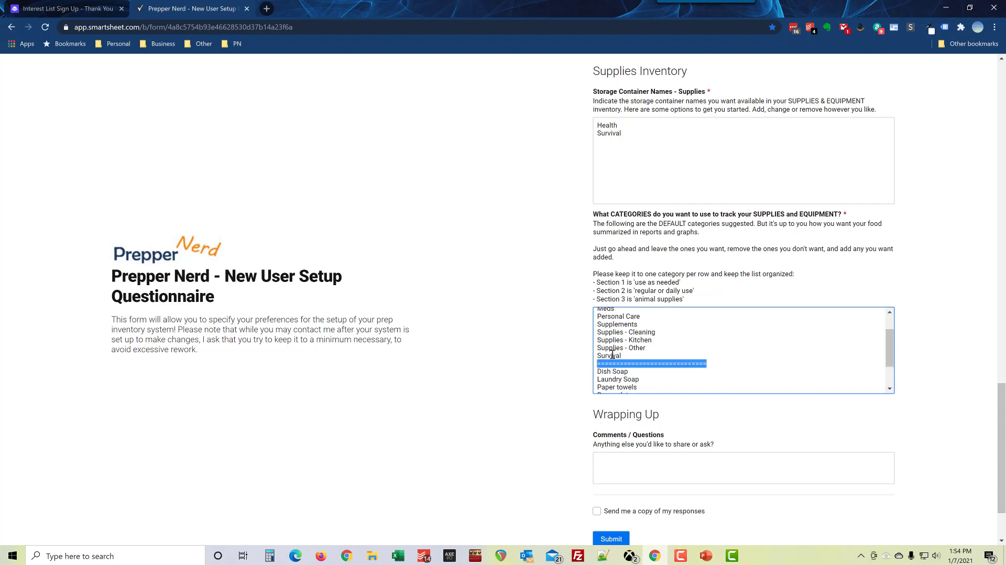
pyautogui.scroll(1, 638, 350)
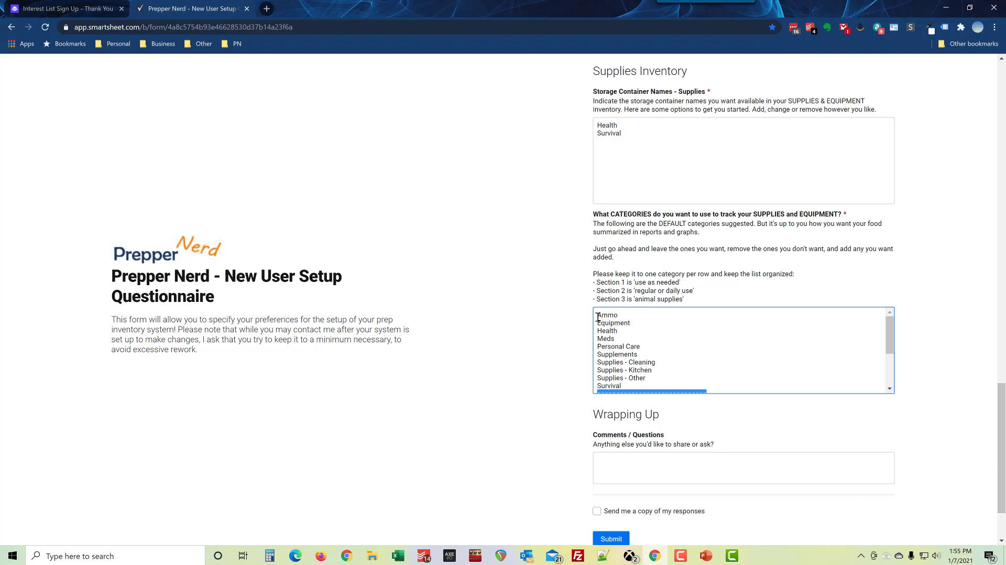
# Step: Review the three category sections from Ammo to Livestock Supplies, then start a Wrapping Up comment
pyautogui.moveTo(598, 317); pyautogui.dragTo(623, 386)
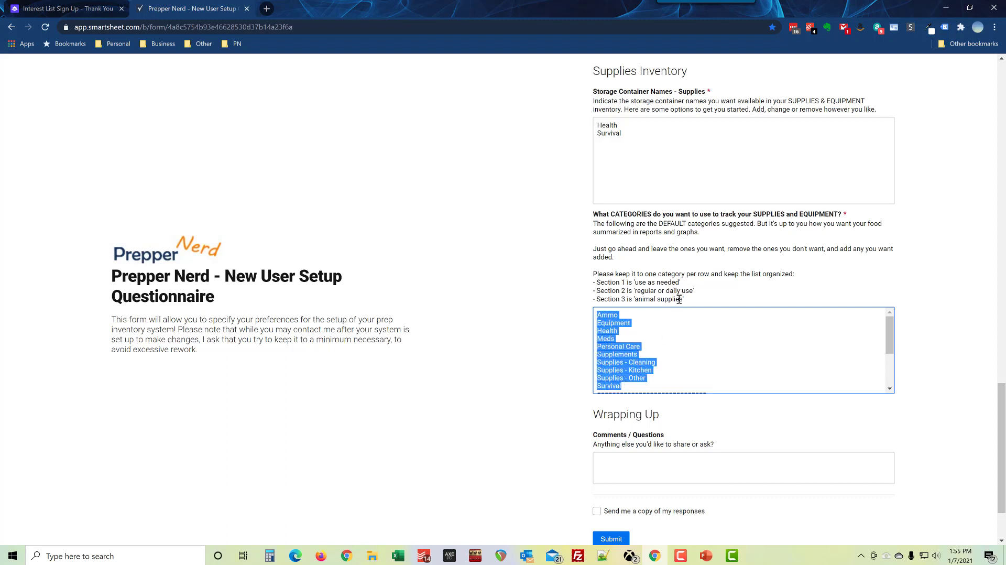
pyautogui.moveTo(679, 283)
pyautogui.mouseDown()
pyautogui.moveTo(635, 283)
pyautogui.moveTo(693, 292)
pyautogui.mouseUp()
pyautogui.moveTo(887, 339); pyautogui.dragTo(887, 369)
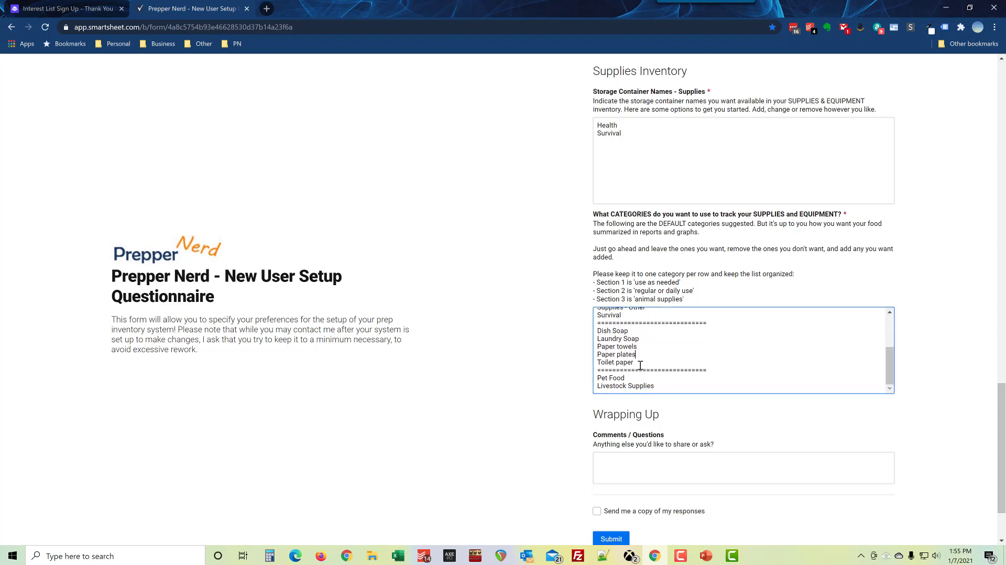
pyautogui.moveTo(634, 363); pyautogui.dragTo(597, 330)
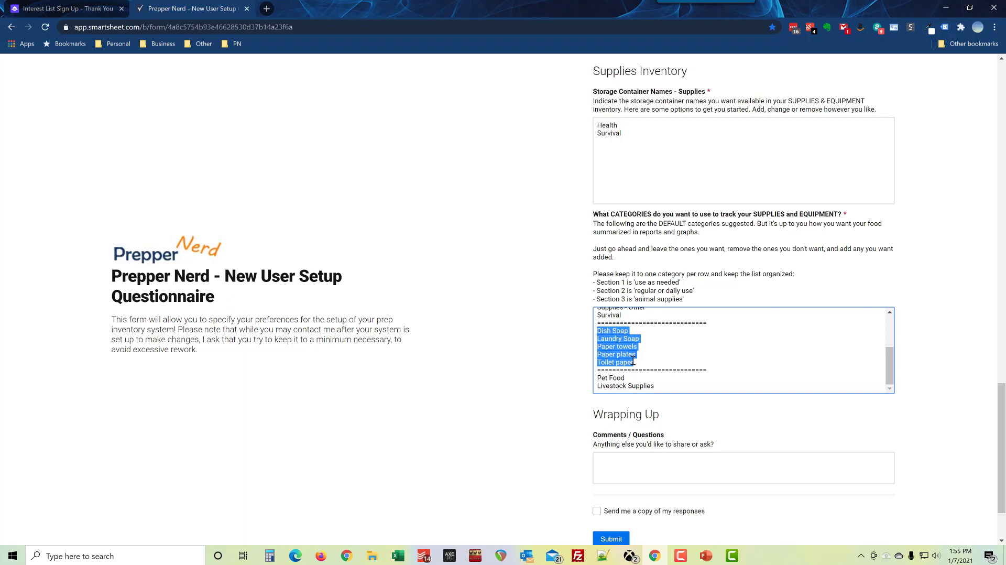
pyautogui.moveTo(635, 300); pyautogui.dragTo(682, 300)
pyautogui.moveTo(656, 386); pyautogui.dragTo(599, 377)
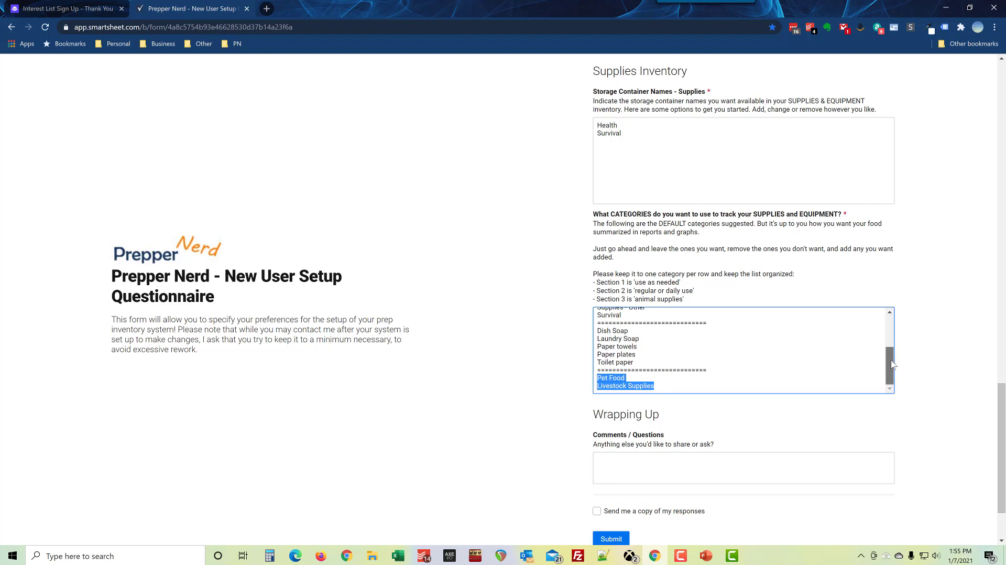
pyautogui.moveTo(890, 364); pyautogui.dragTo(891, 360)
pyautogui.moveTo(719, 333); pyautogui.dragTo(579, 335)
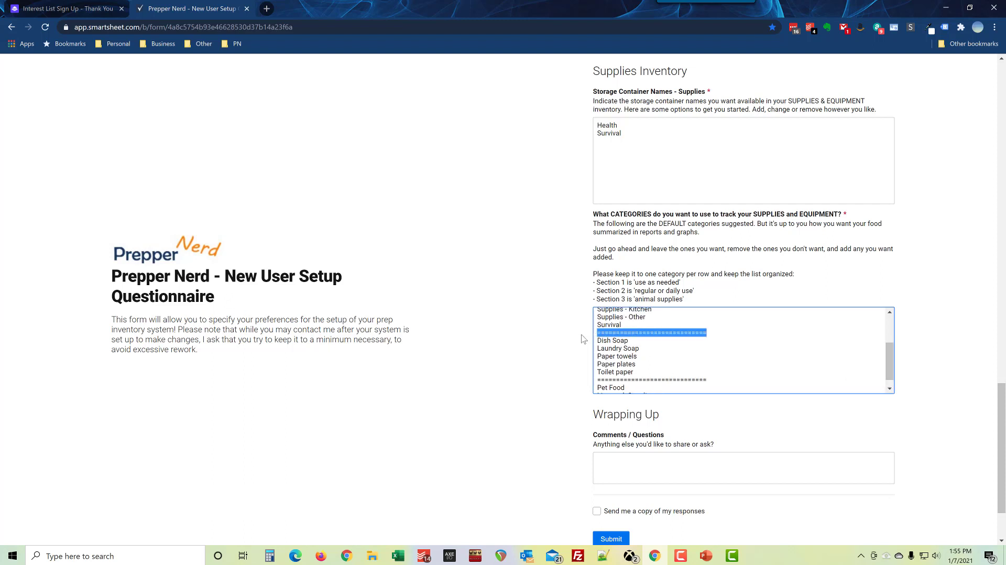
pyautogui.moveTo(890, 367); pyautogui.dragTo(887, 321)
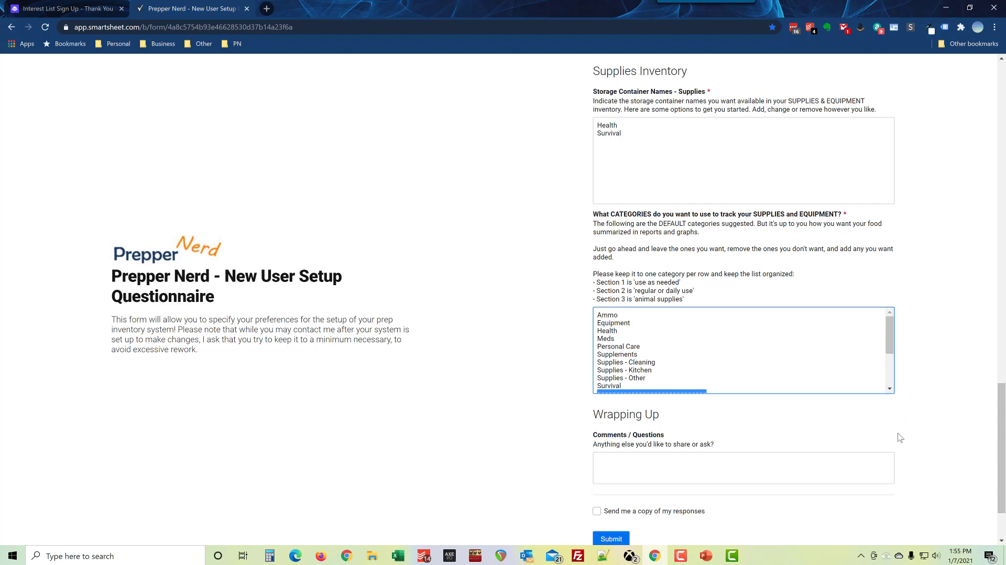
pyautogui.scroll(-1, 914, 436)
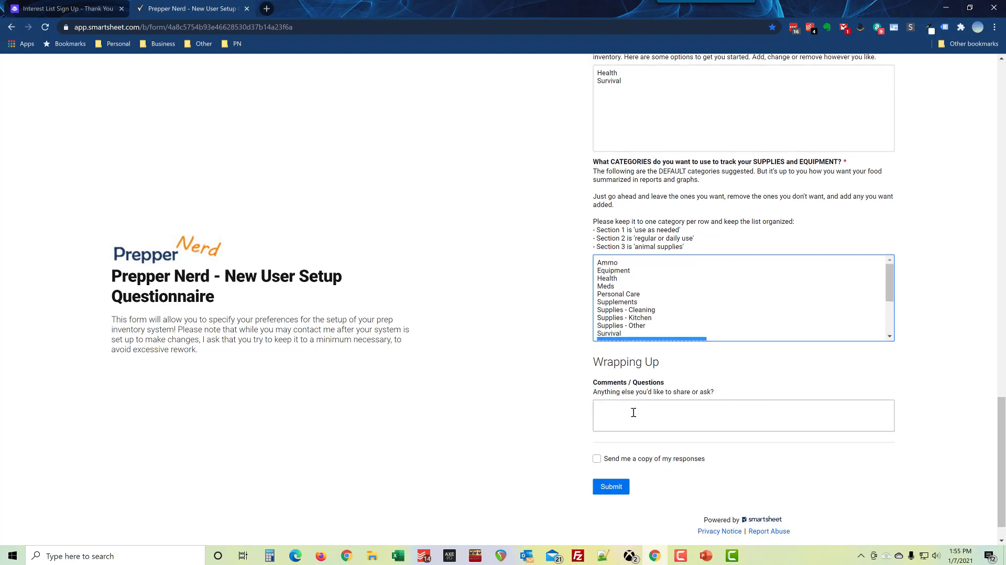
pyautogui.click(634, 413)
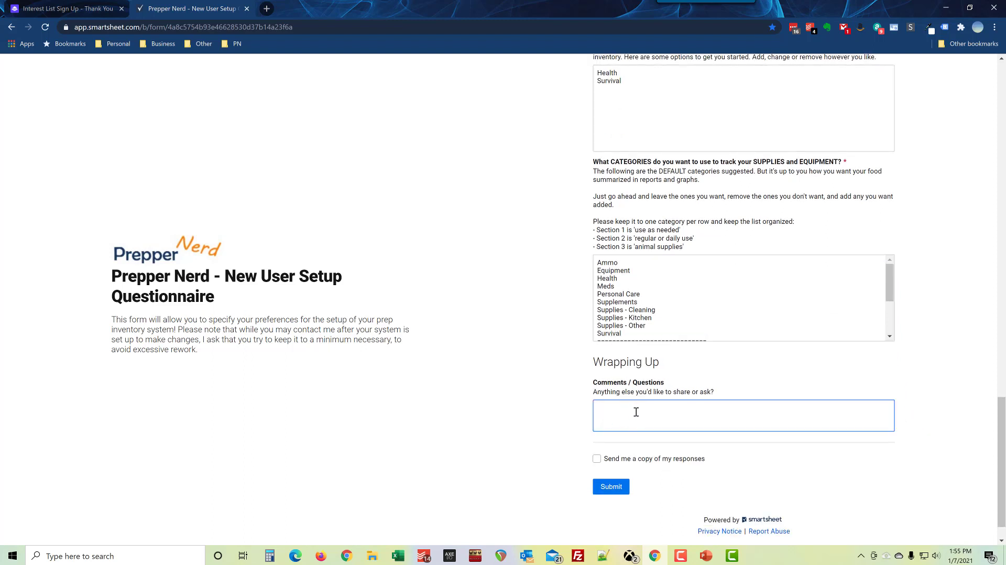
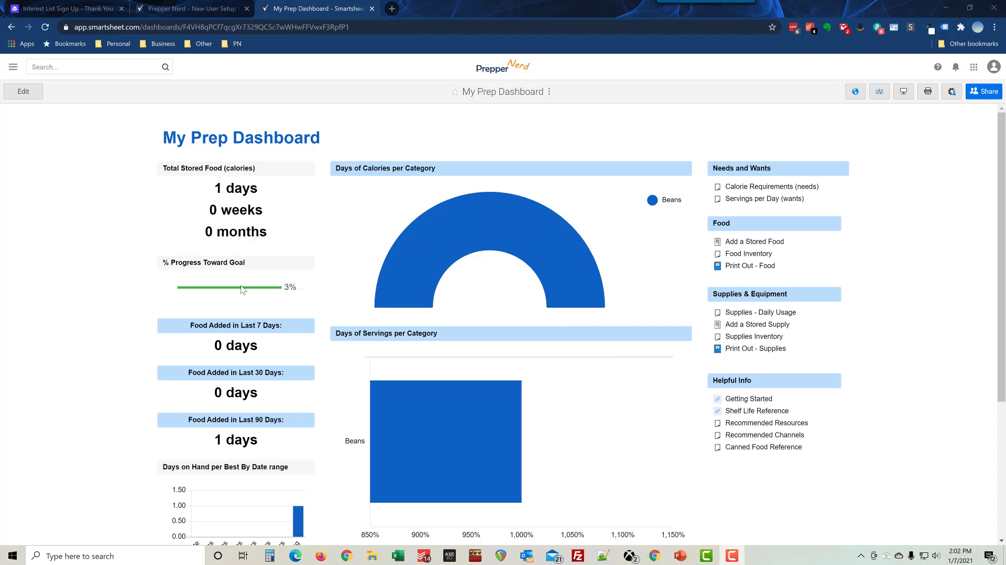
pyautogui.scroll(-2, 255, 400)
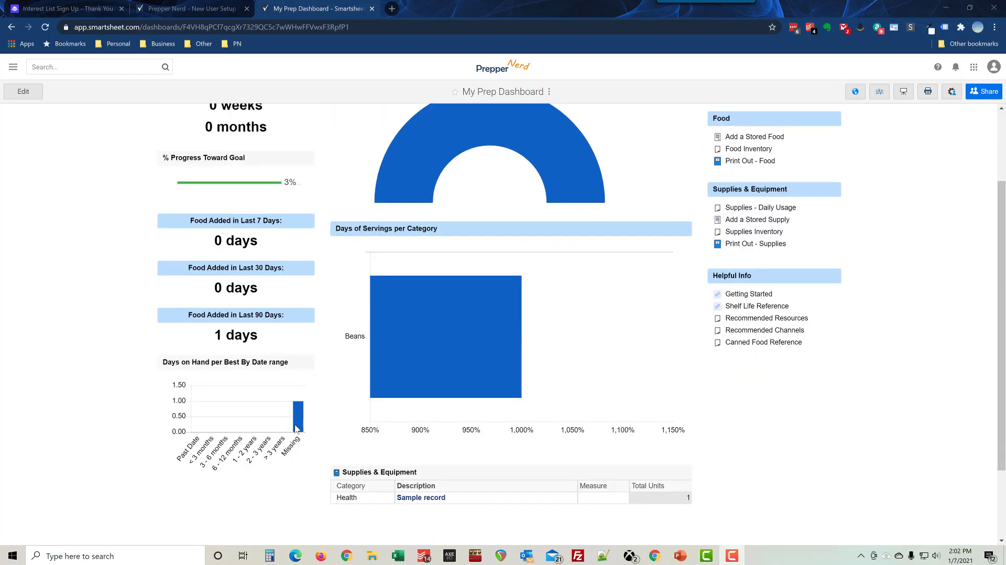
pyautogui.moveTo(299, 424)
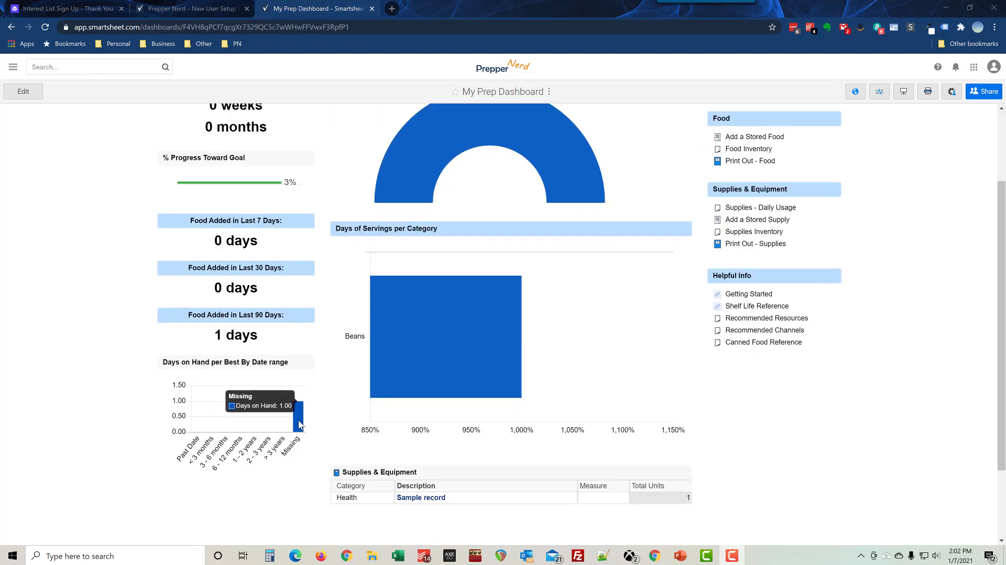
pyautogui.moveTo(469, 345)
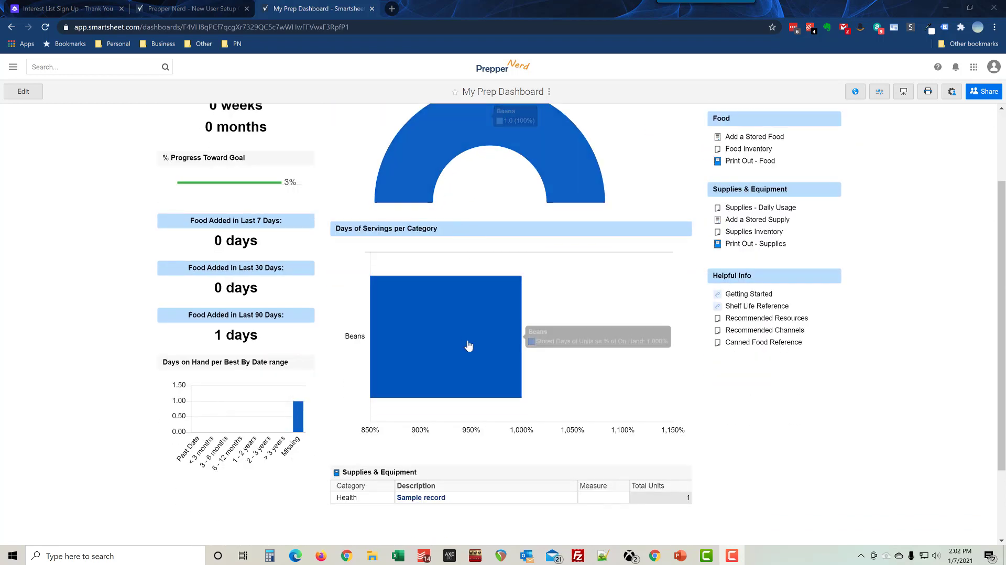
pyautogui.scroll(2, 468, 346)
pyautogui.moveTo(487, 242)
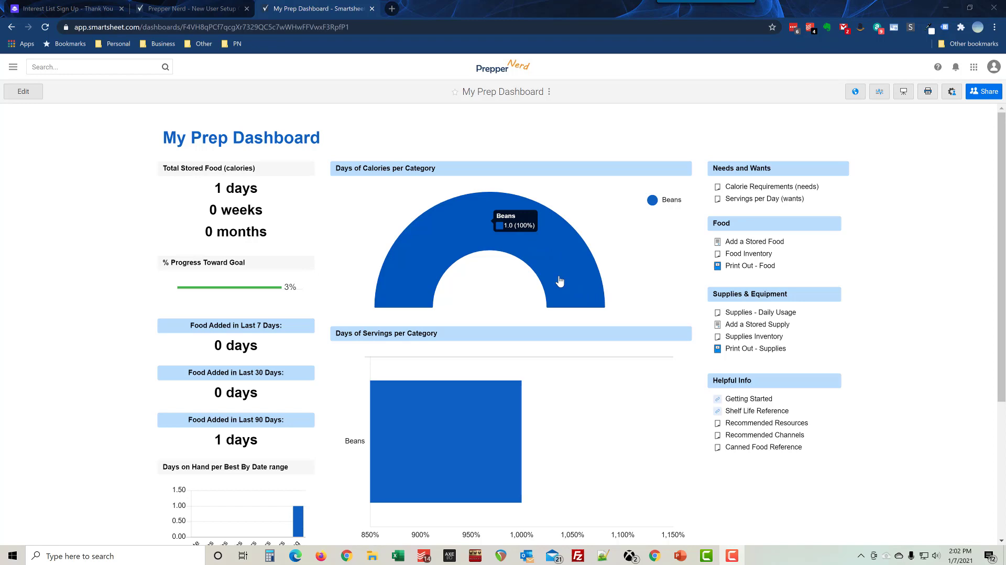
pyautogui.scroll(-3, 596, 444)
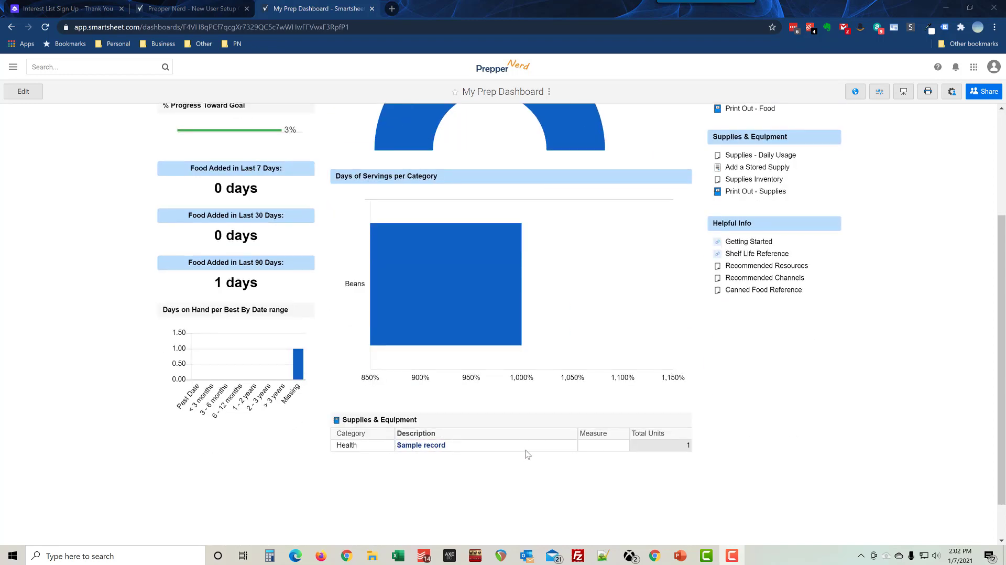
pyautogui.scroll(3, 526, 455)
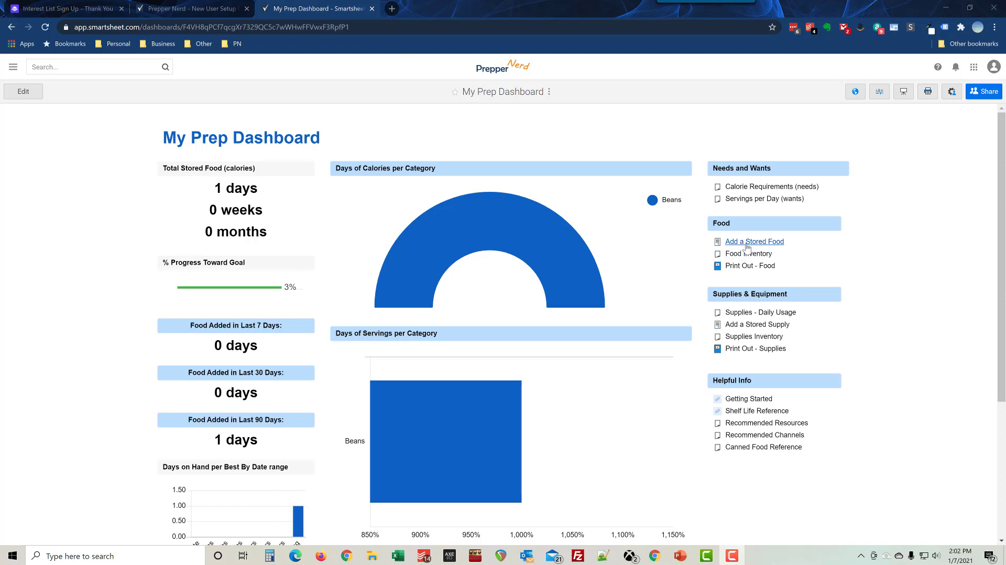
pyautogui.click(747, 242)
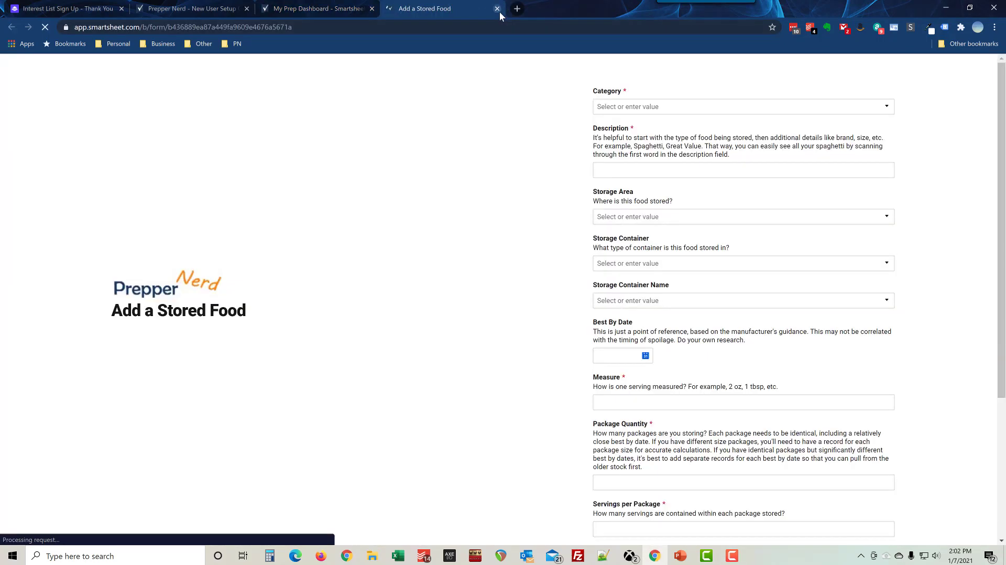
pyautogui.click(497, 9)
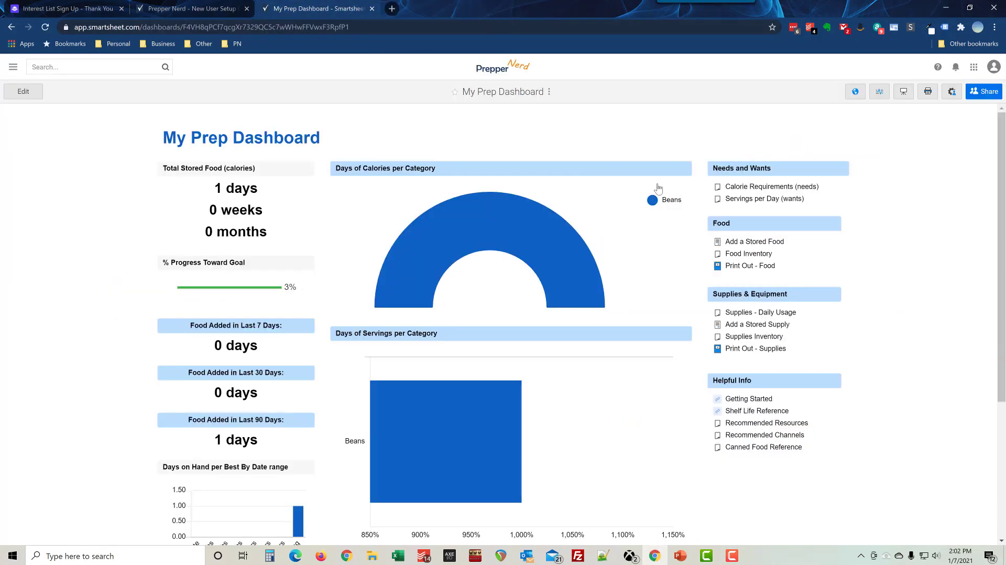
pyautogui.click(738, 255)
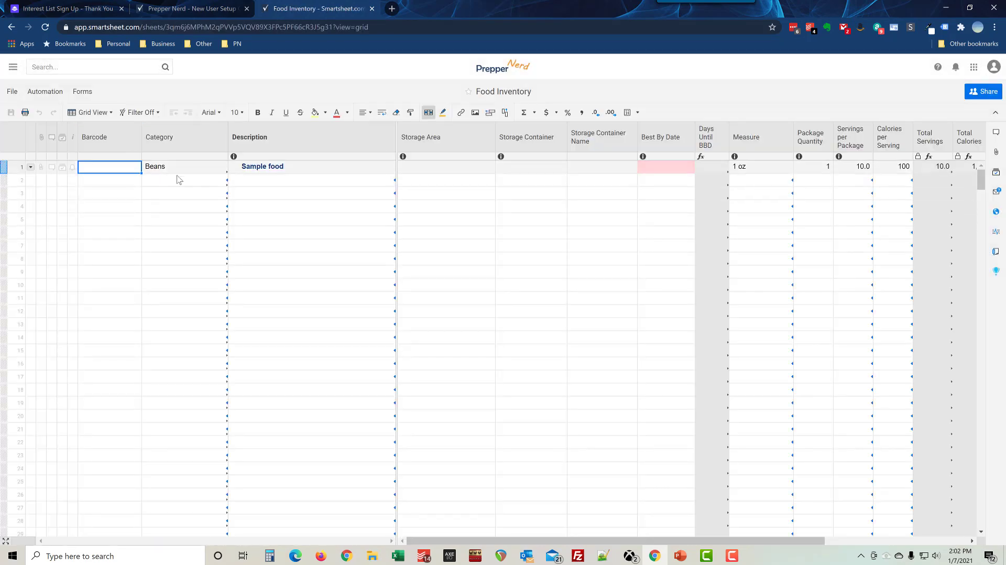
pyautogui.hotkey('alt', 'Left')
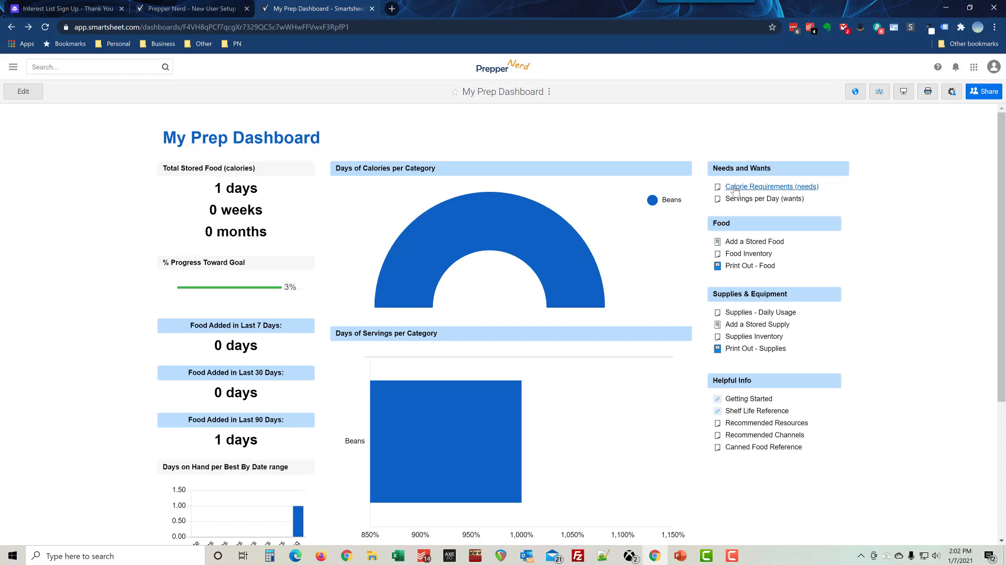
pyautogui.click(734, 187)
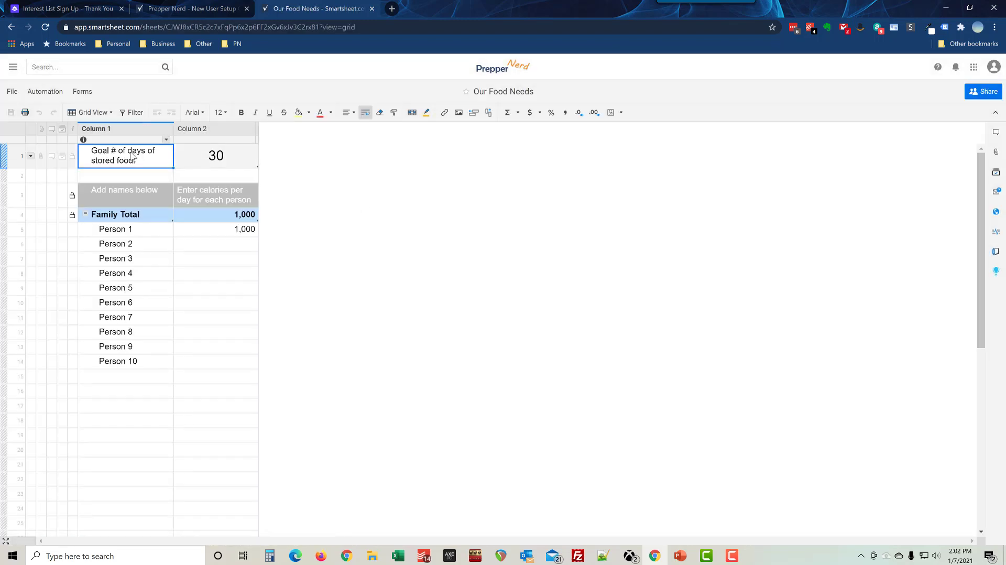
pyautogui.click(214, 157)
pyautogui.moveTo(133, 158); pyautogui.dragTo(214, 166)
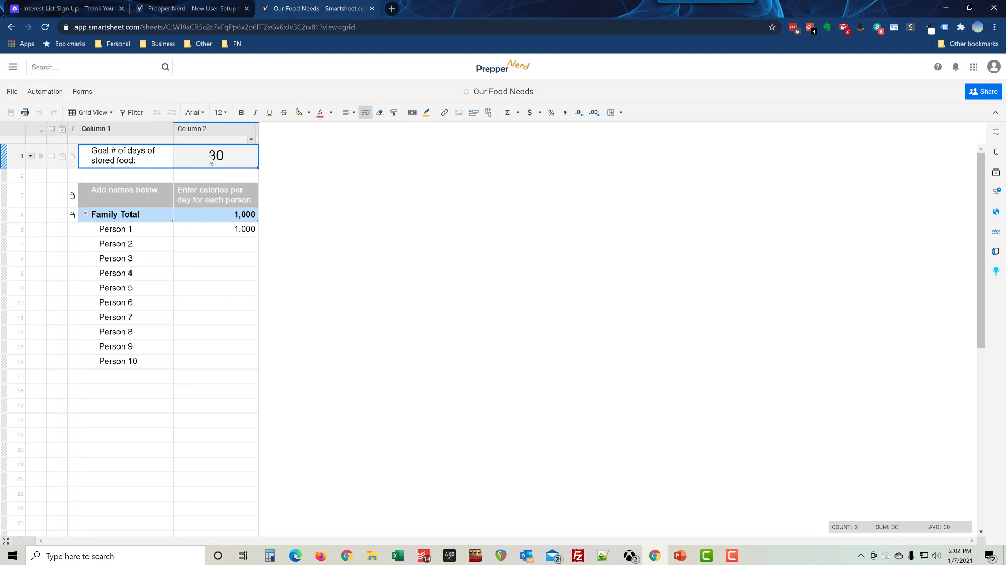
pyautogui.click(211, 161)
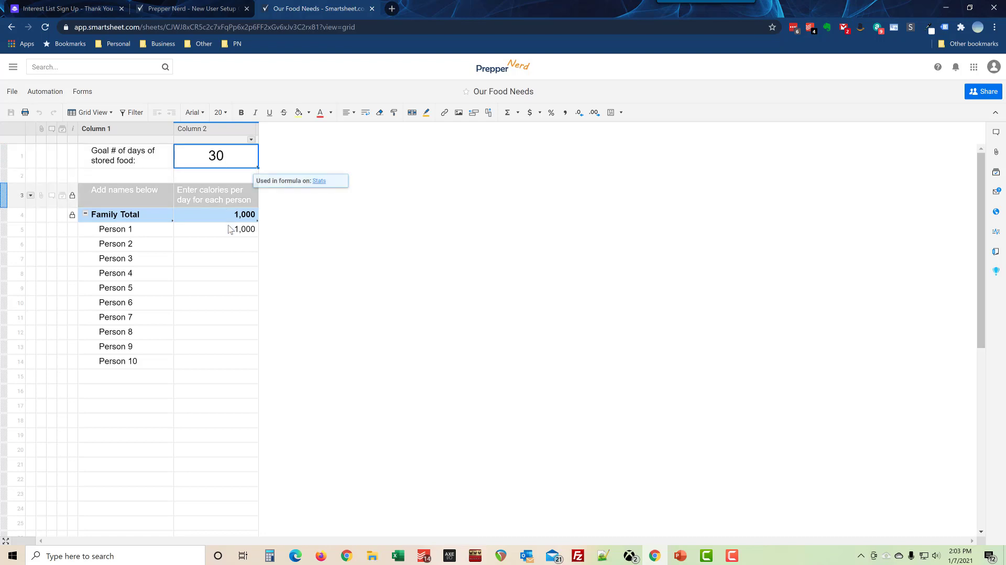
pyautogui.moveTo(128, 234); pyautogui.dragTo(146, 363)
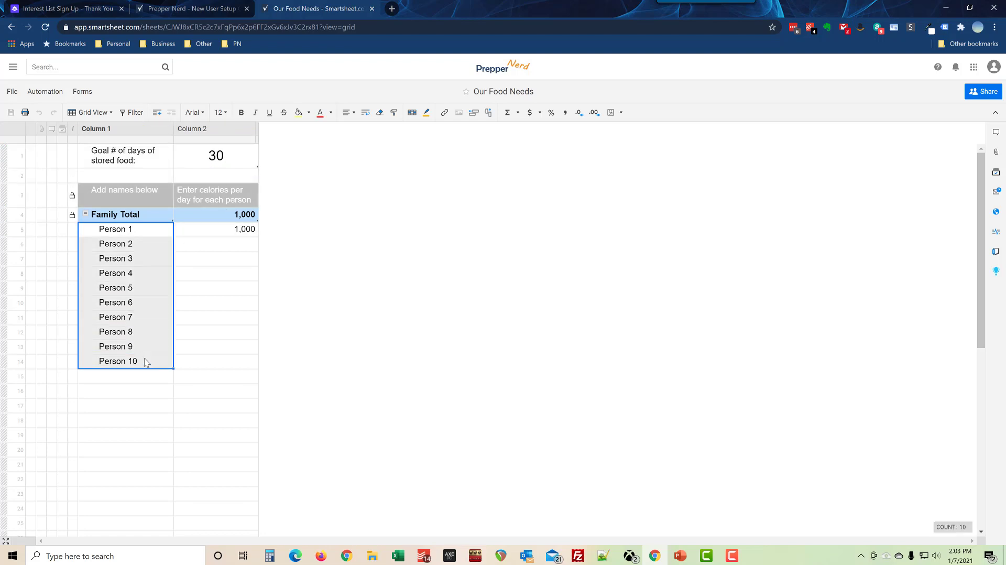
pyautogui.click(199, 231)
pyautogui.moveTo(144, 234); pyautogui.dragTo(210, 371)
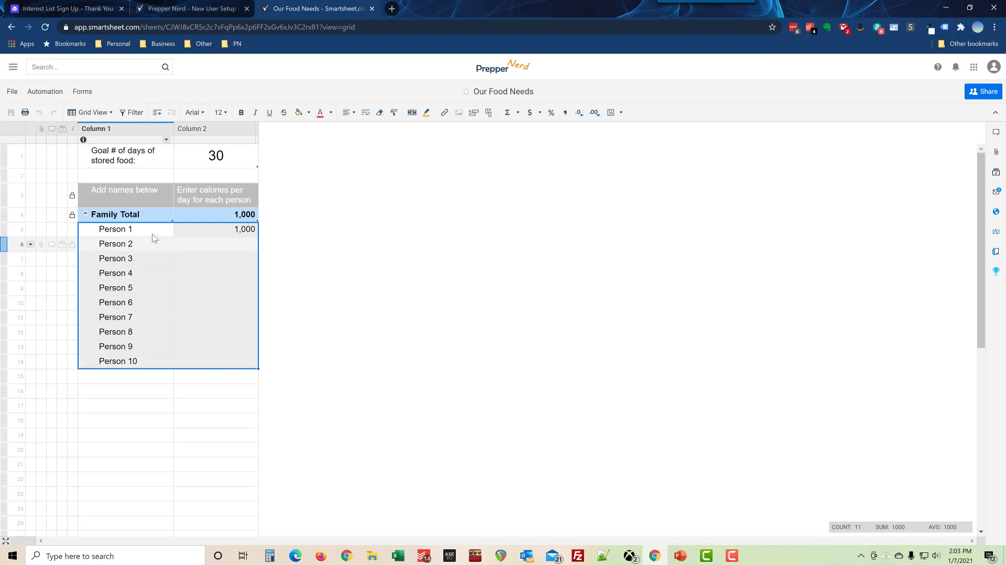
pyautogui.click(221, 233)
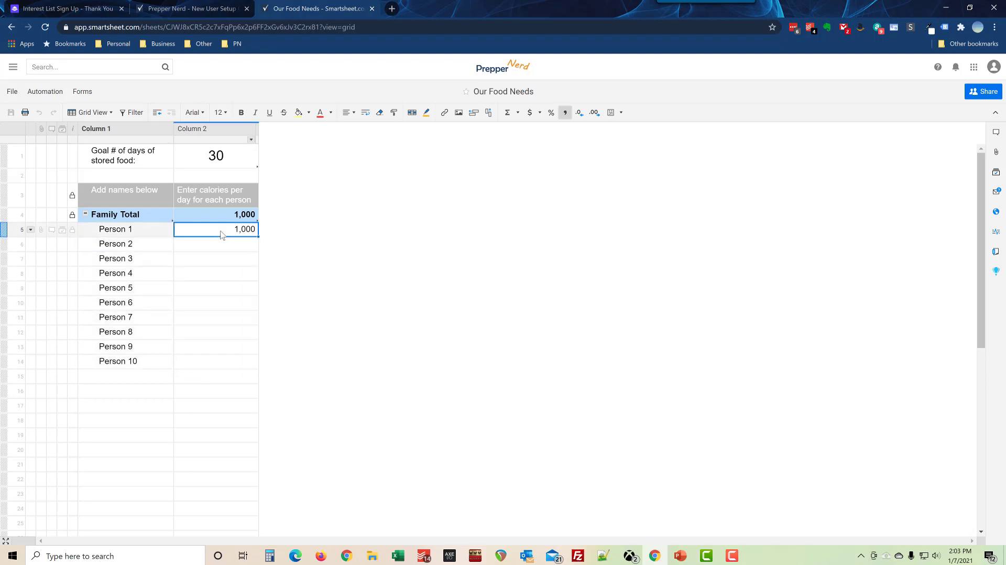
pyautogui.moveTo(225, 233); pyautogui.dragTo(225, 276)
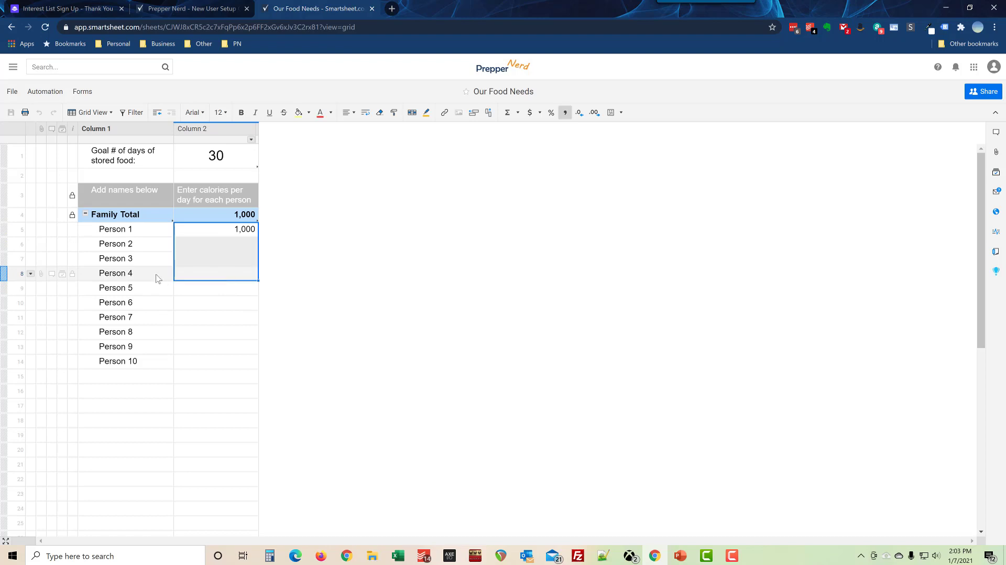
pyautogui.moveTo(147, 230); pyautogui.dragTo(204, 276)
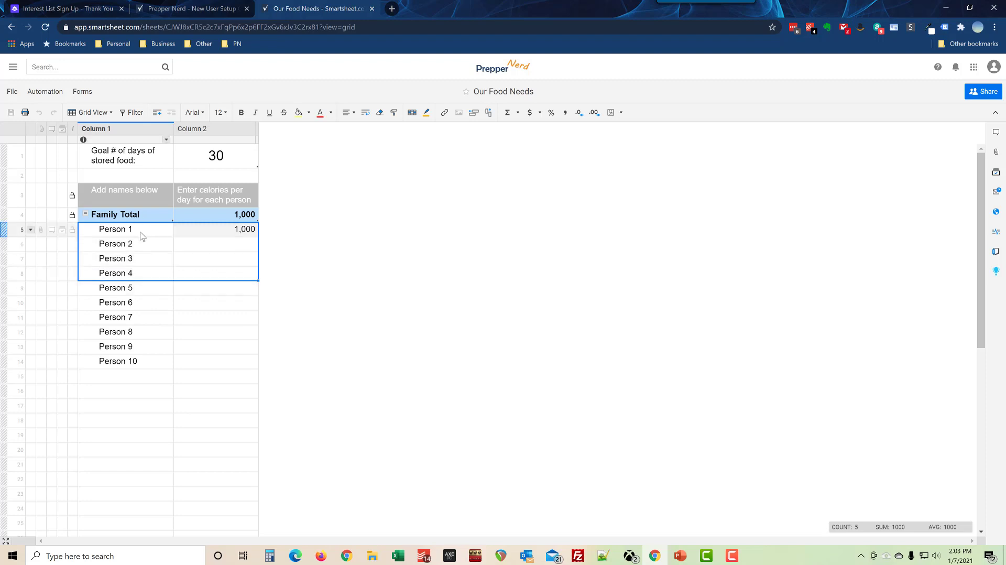
pyautogui.moveTo(143, 233); pyautogui.dragTo(221, 360)
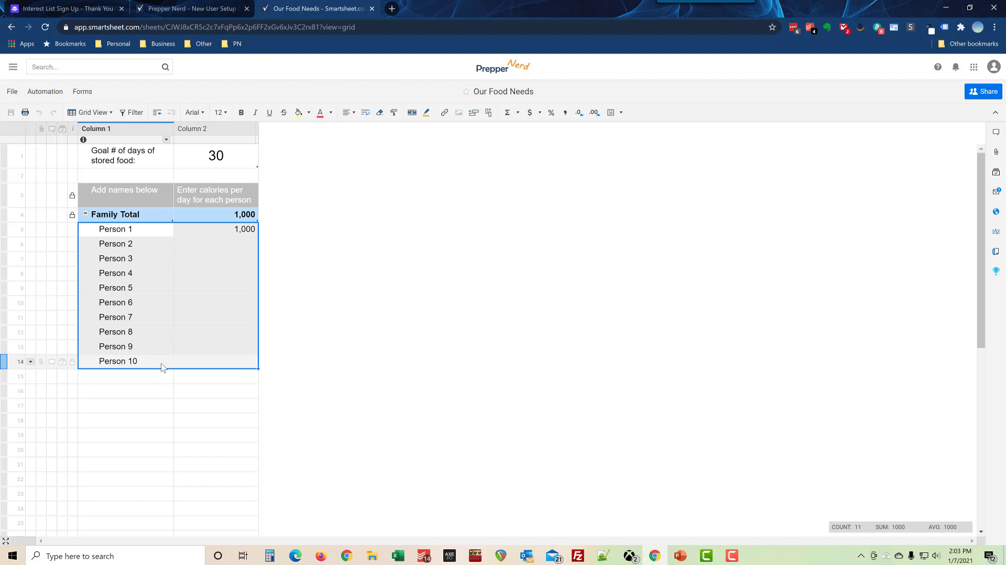
pyautogui.scroll(-3, 155, 451)
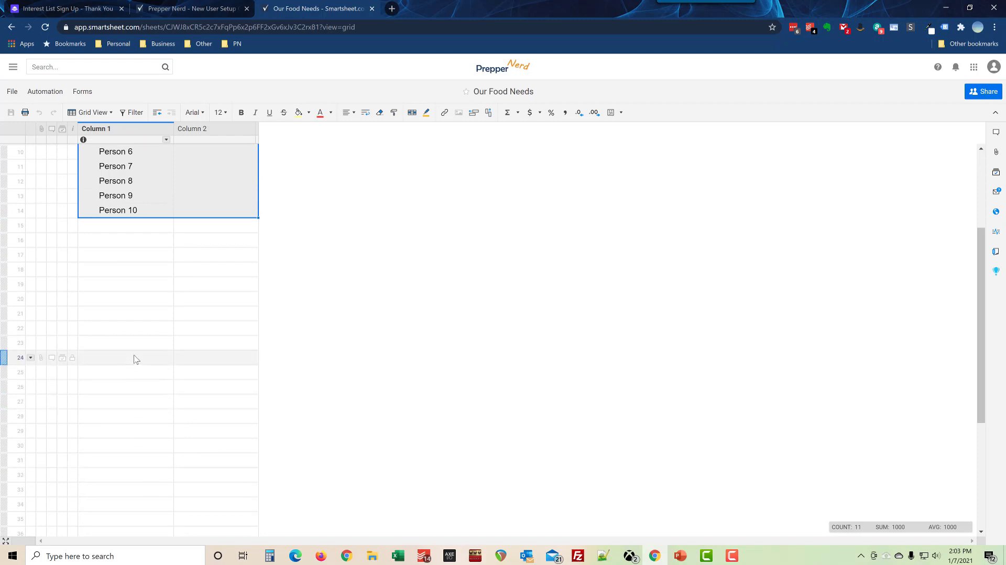
pyautogui.scroll(3, 140, 365)
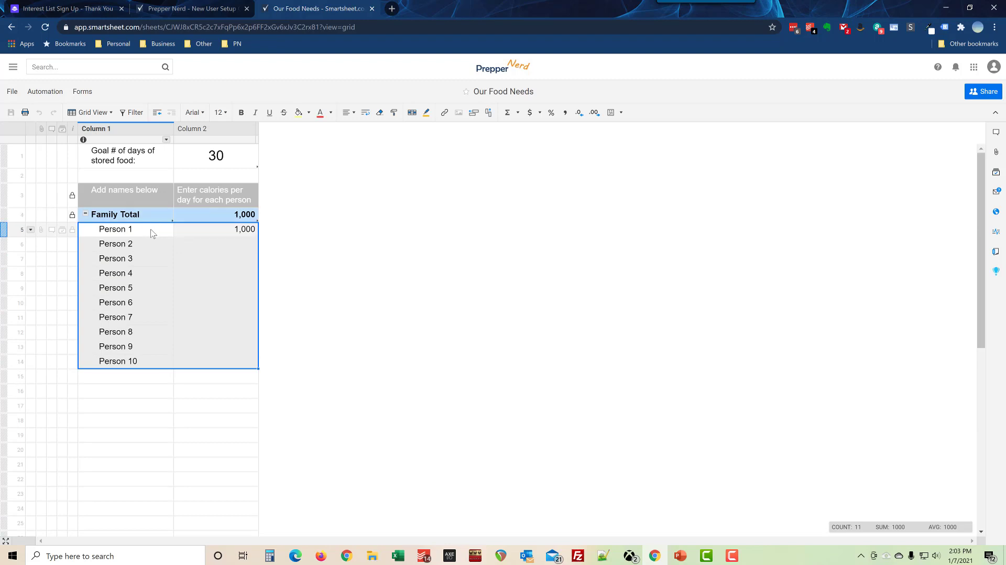
pyautogui.click(232, 216)
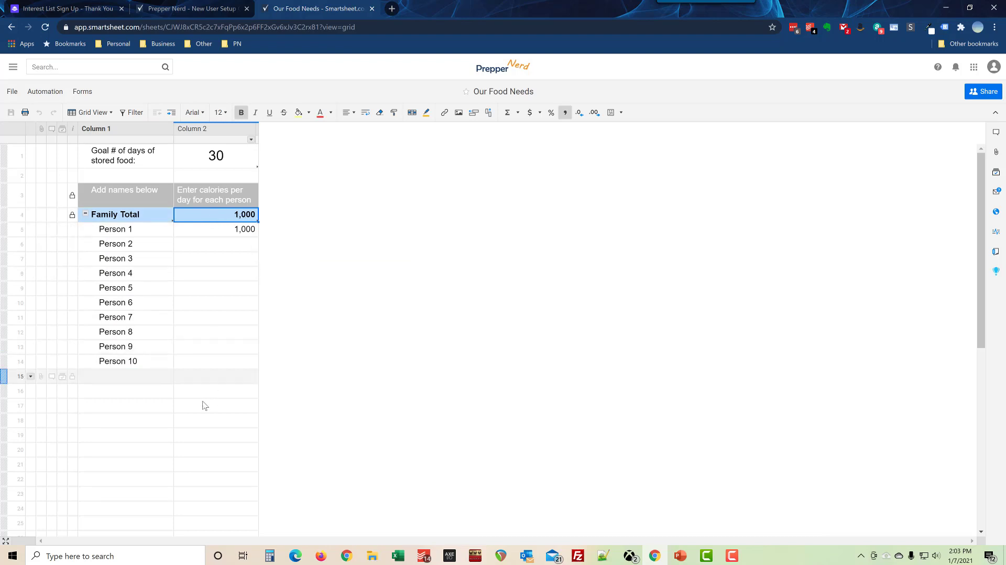
pyautogui.hotkey('alt', 'Left')
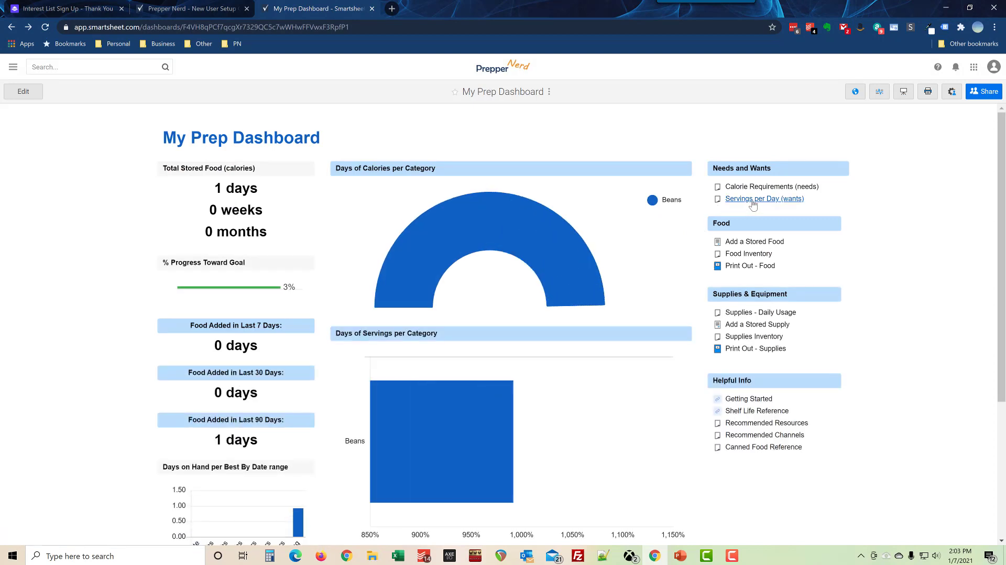
pyautogui.click(752, 204)
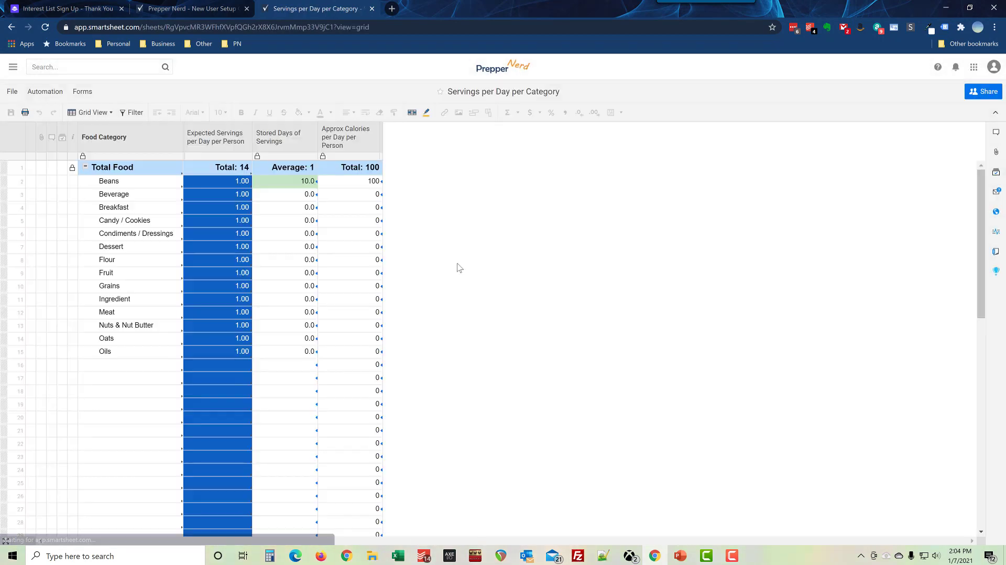
pyautogui.click(134, 183)
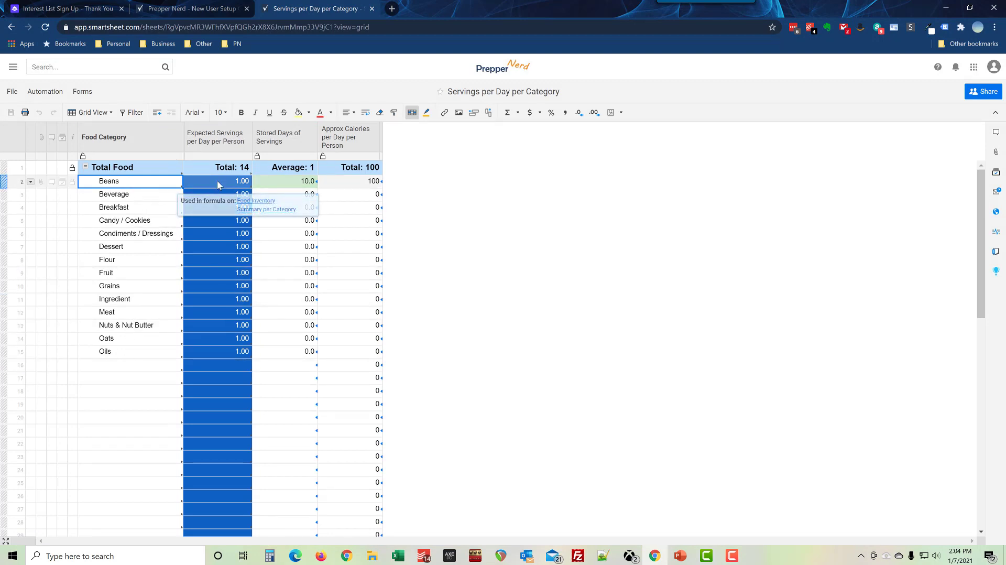
pyautogui.click(157, 195)
pyautogui.press('Down')
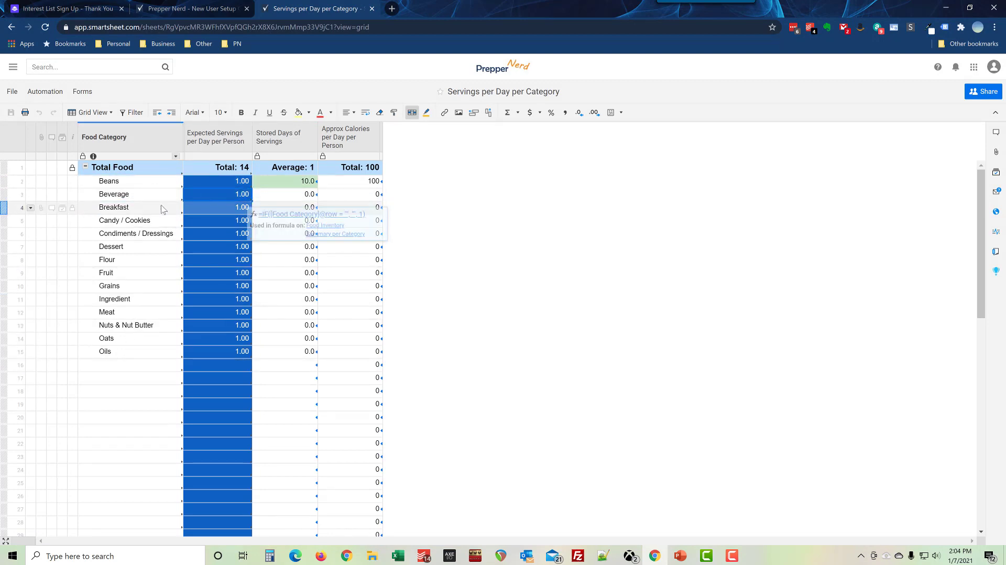
pyautogui.press('Down')
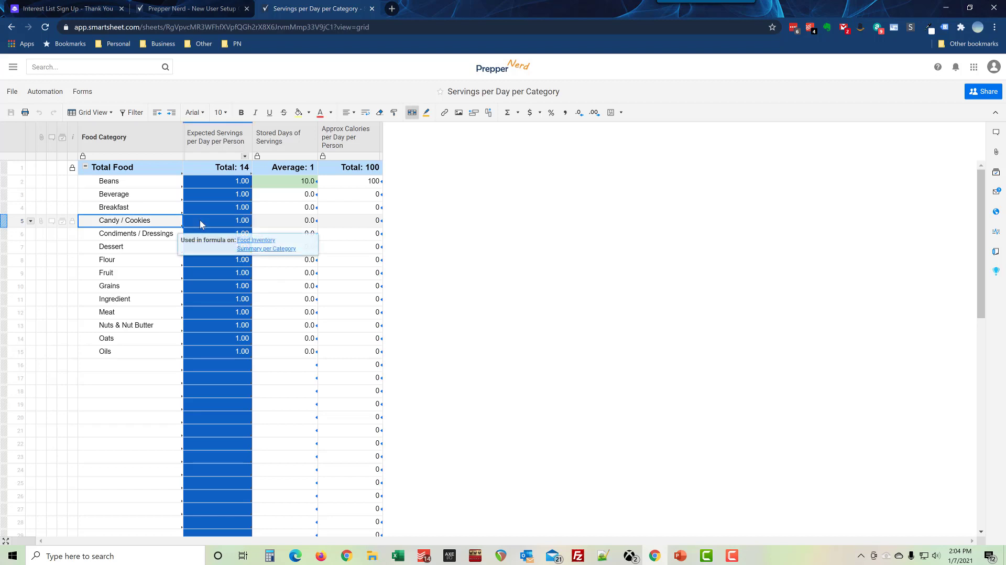
pyautogui.press('Down')
pyautogui.press('Down')
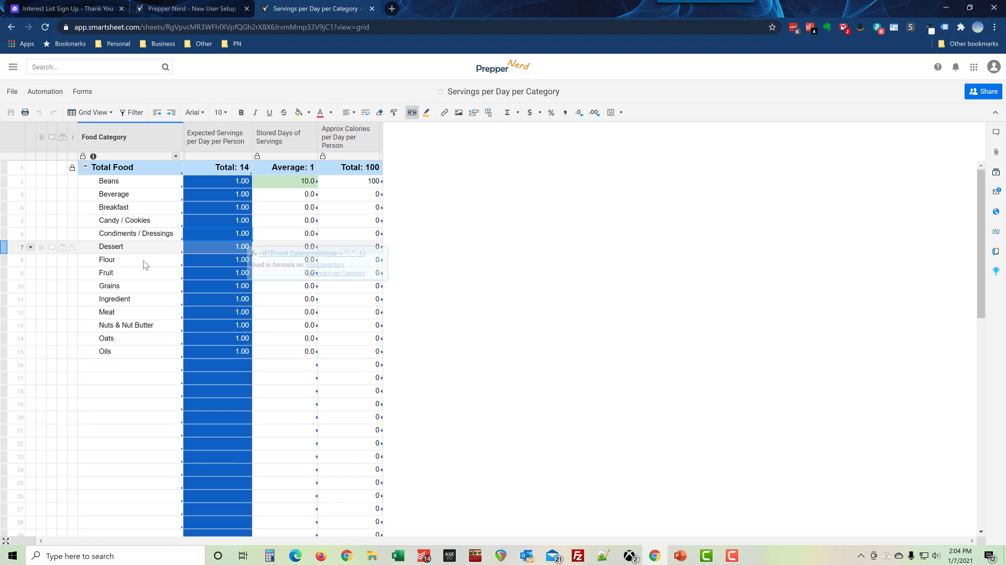
pyautogui.moveTo(133, 182); pyautogui.dragTo(142, 404)
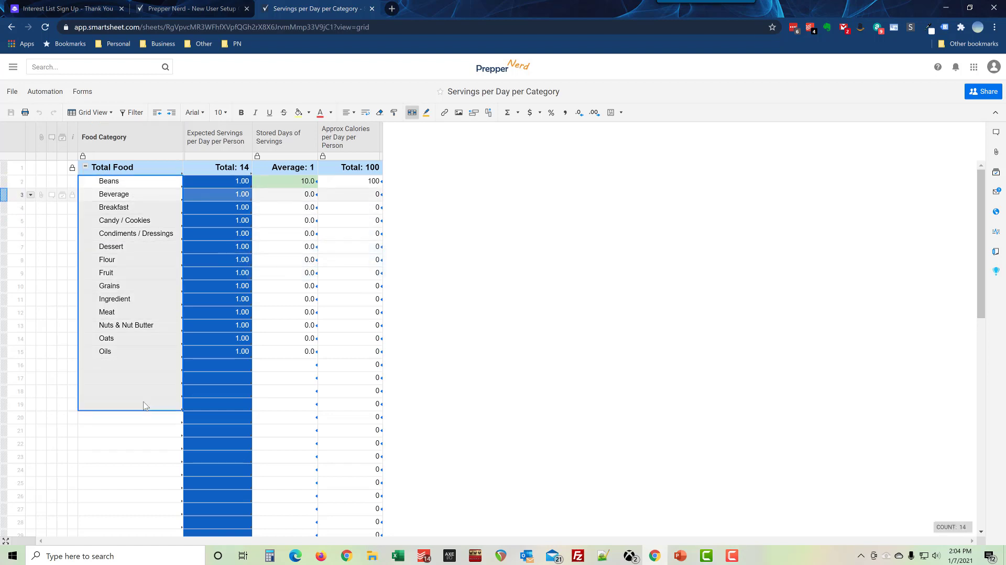
pyautogui.click(140, 351)
pyautogui.moveTo(131, 183); pyautogui.dragTo(143, 351)
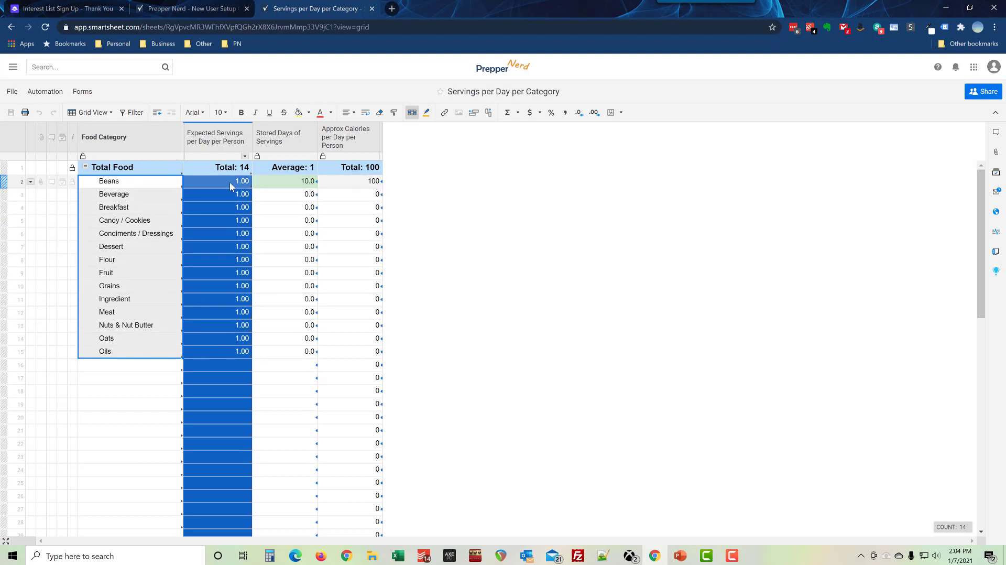
pyautogui.moveTo(229, 181); pyautogui.dragTo(235, 349)
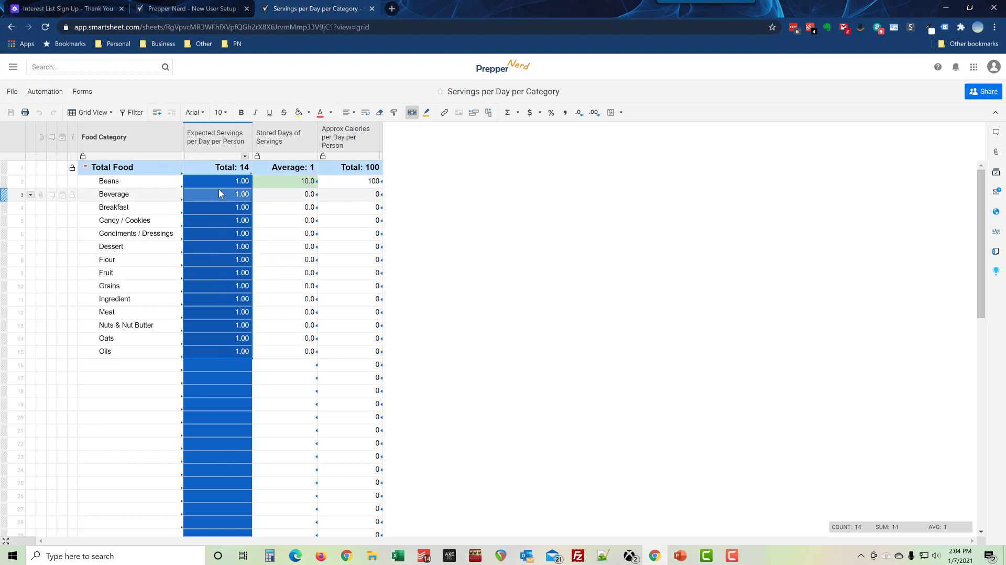
pyautogui.hotkey('alt', 'Left')
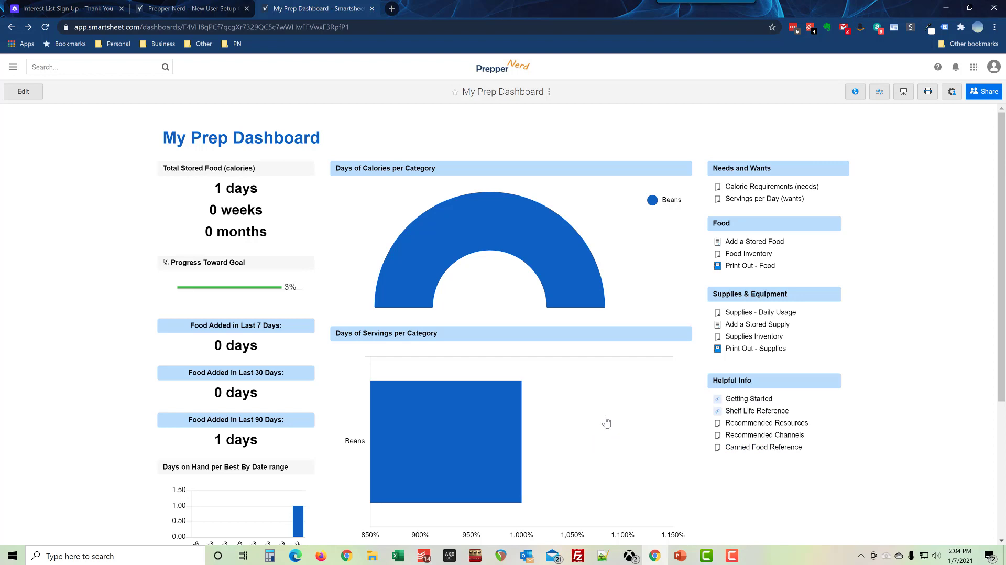
# Step: Open the Food Inventory sheet from the Prepper Nerd dashboard
pyautogui.scroll(-3, 610, 422)
pyautogui.scroll(3, 645, 445)
pyautogui.moveTo(393, 438)
pyautogui.click(749, 254)
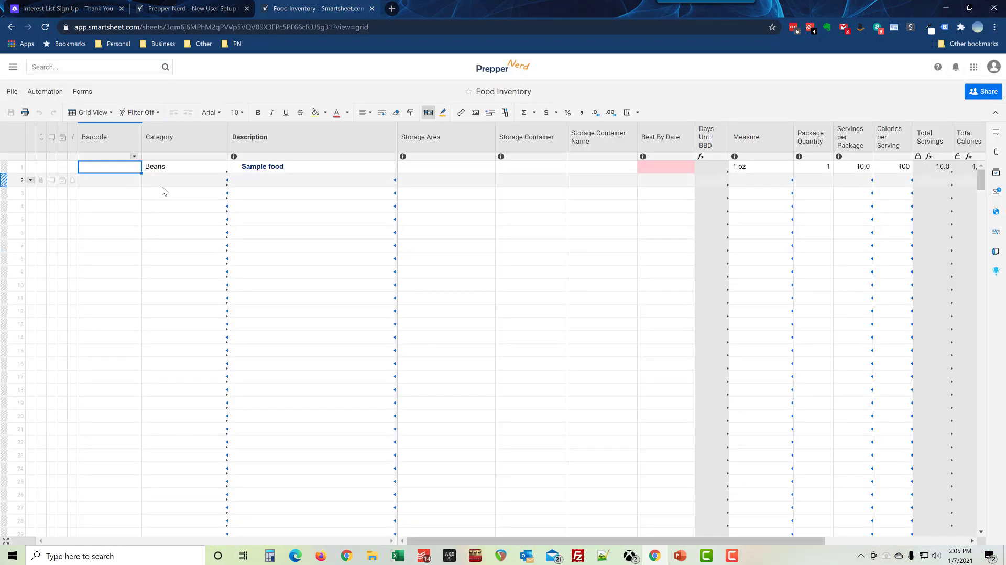
# Step: Start row 2 and set its Category to Flour, replacing the initial Rice entry
pyautogui.click(167, 182)
pyautogui.write('ri')
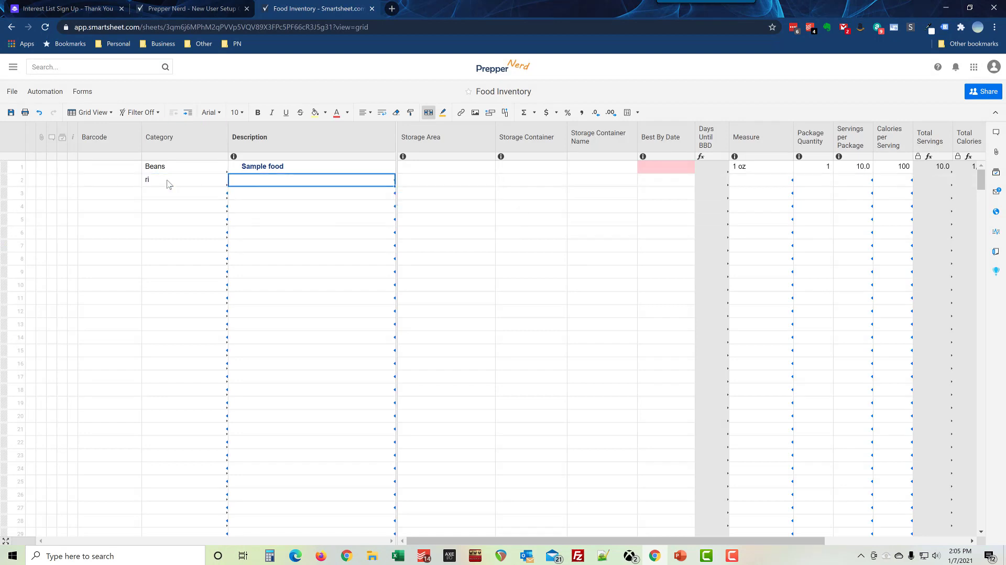
pyautogui.press('Tab')
pyautogui.write('Rice')
pyautogui.press('Tab')
pyautogui.press('Tab')
pyautogui.press('Tab')
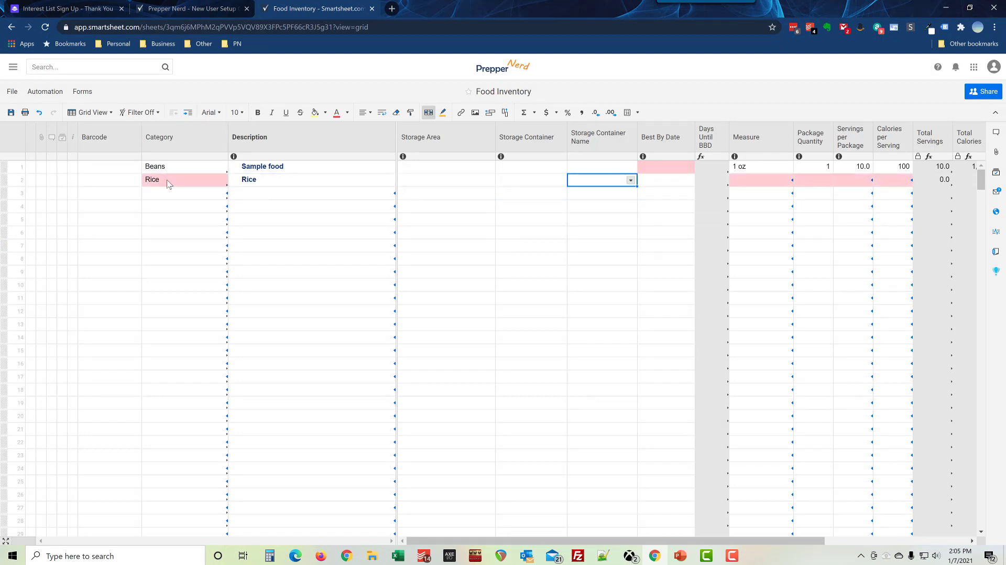
pyautogui.hotkey('shift', 'Tab')
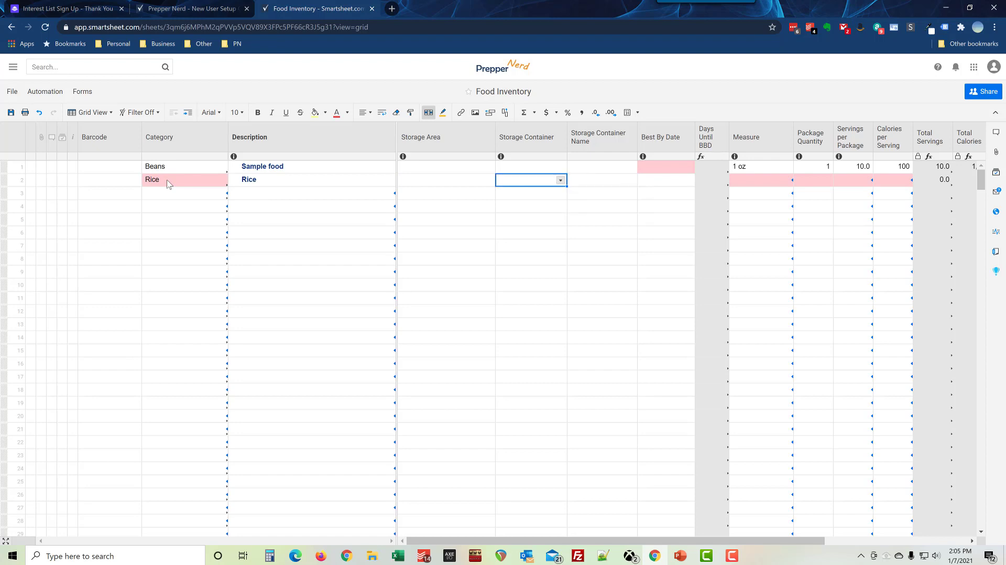
pyautogui.click(183, 182)
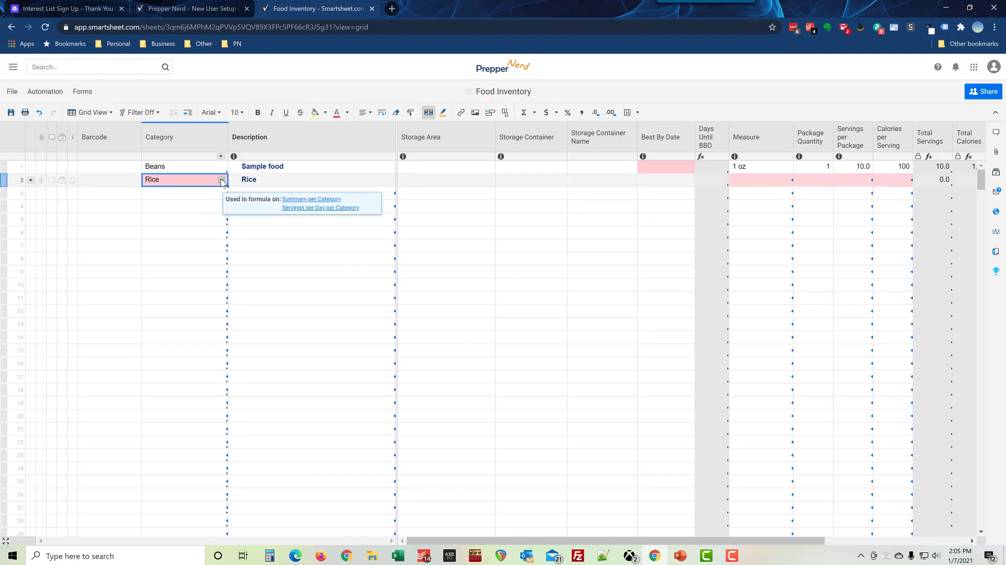
pyautogui.click(221, 180)
pyautogui.click(197, 247)
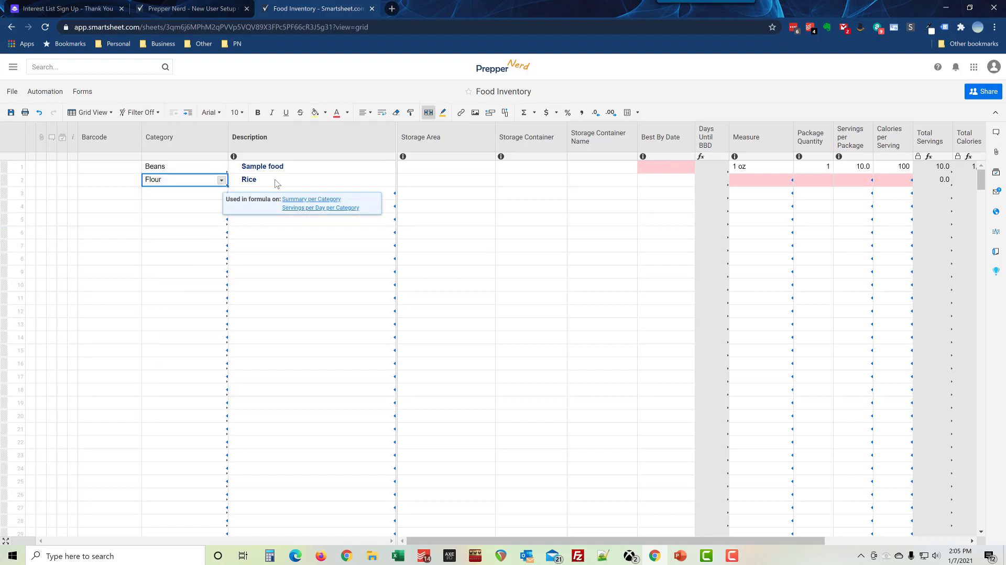
# Step: Fill row 2 with description Flour, package quantity 1, 10 servings and 100 calories per serving
pyautogui.click(277, 183)
pyautogui.write('Flour')
pyautogui.press('Tab')
pyautogui.press('Tab')
pyautogui.press('Tab')
pyautogui.press('Tab')
pyautogui.press('Tab')
pyautogui.press('Tab')
pyautogui.press('Tab')
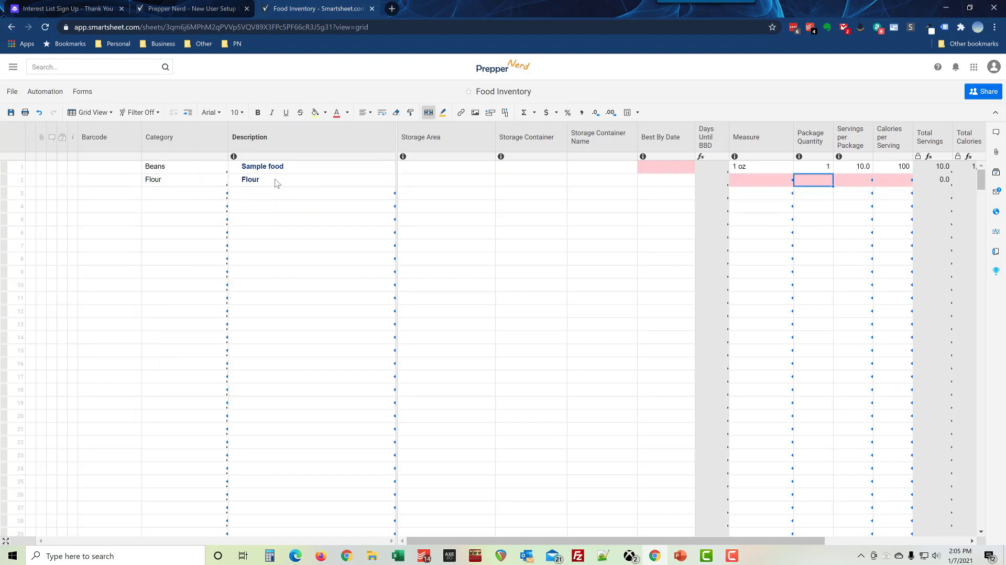
pyautogui.write('1')
pyautogui.press('Tab')
pyautogui.write('10')
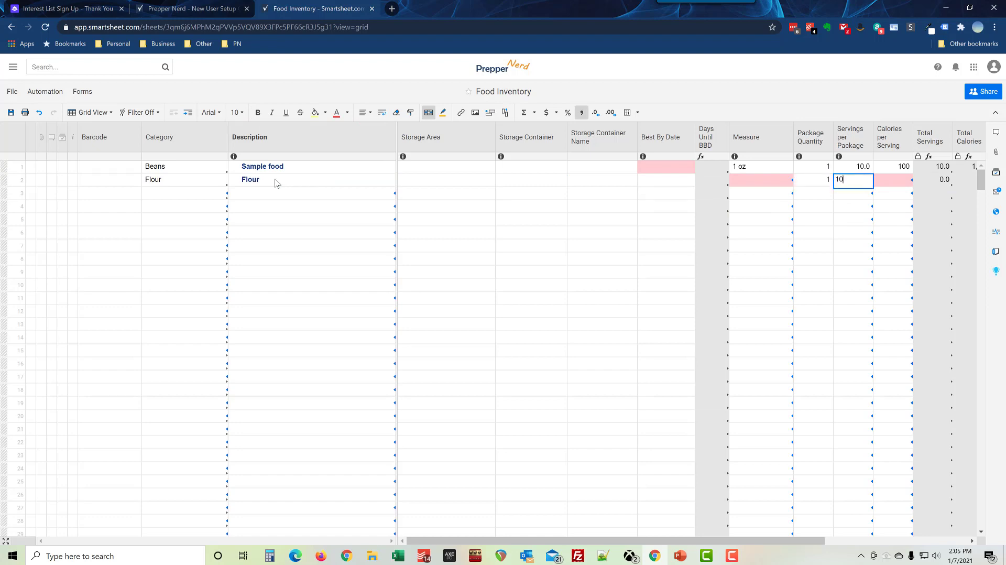
pyautogui.press('Tab')
pyautogui.write('1')
pyautogui.press('Return')
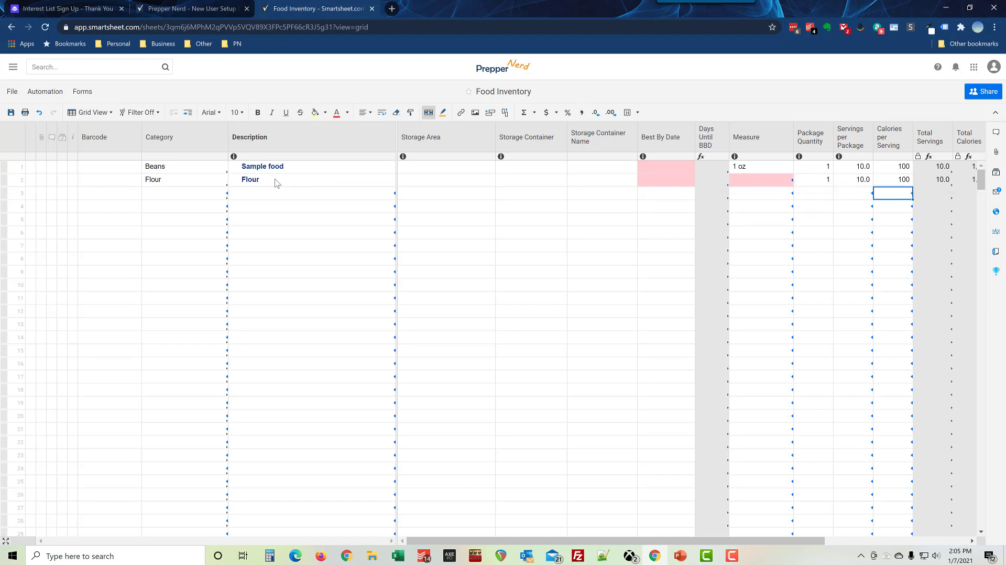
# Step: Save Food Inventory and delete the Beans sample row, leaving Flour as the only entry
pyautogui.click(11, 114)
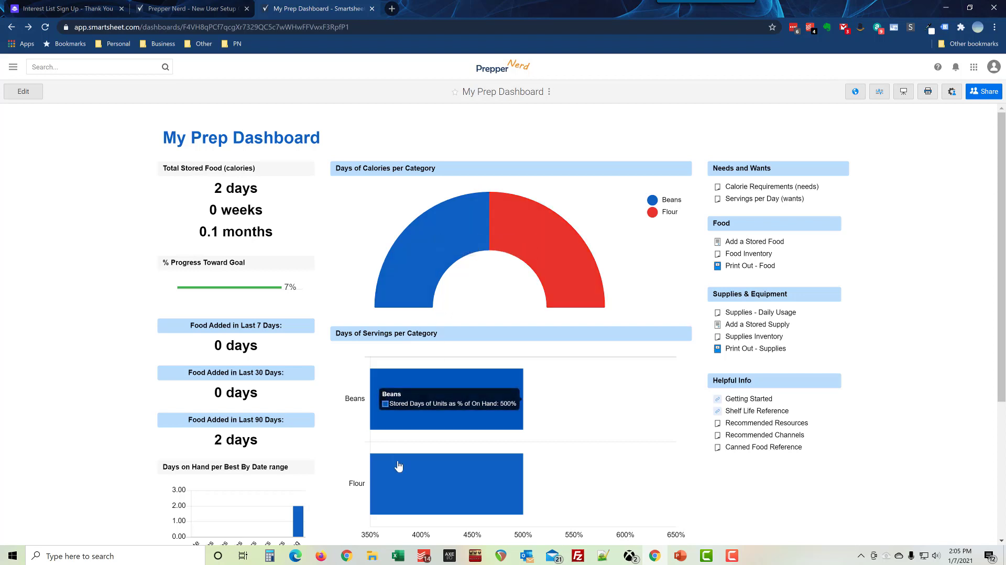
pyautogui.click(741, 256)
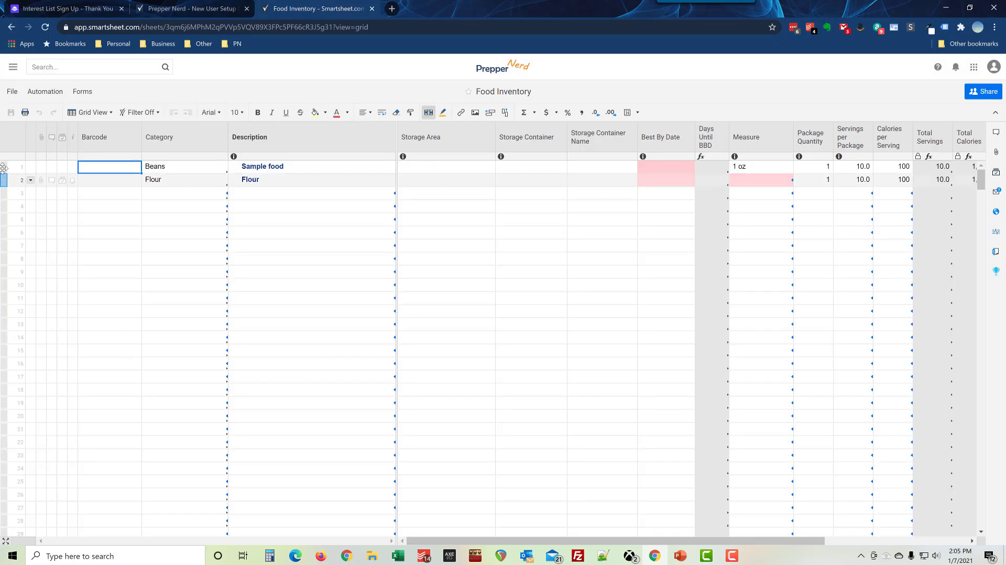
pyautogui.rightClick(4, 166)
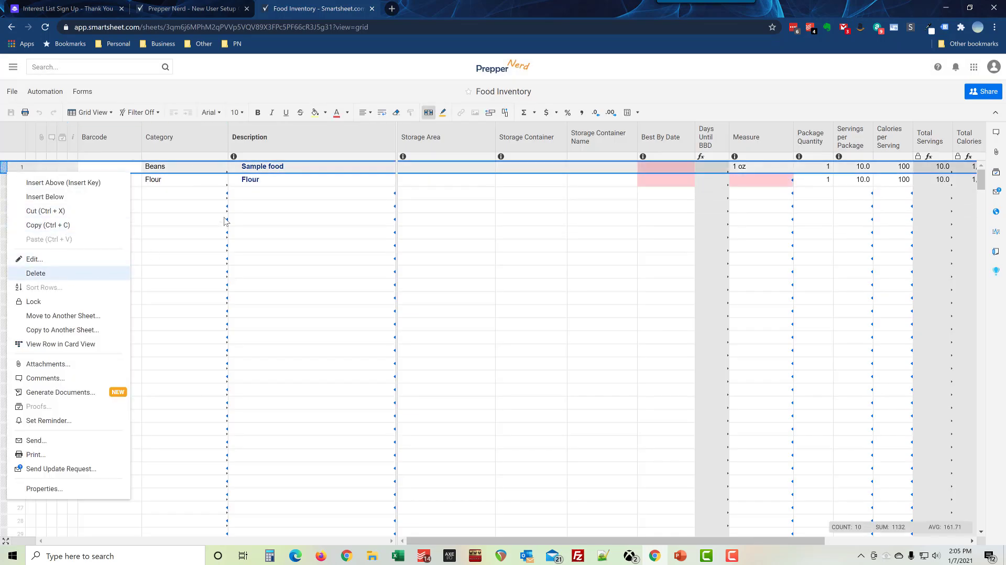
pyautogui.press('Delete')
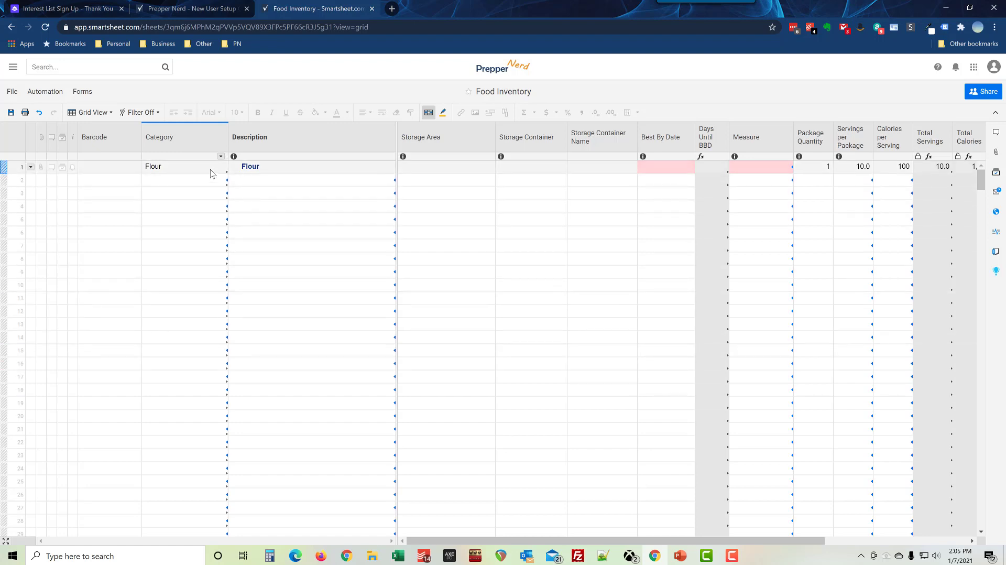
pyautogui.click(92, 183)
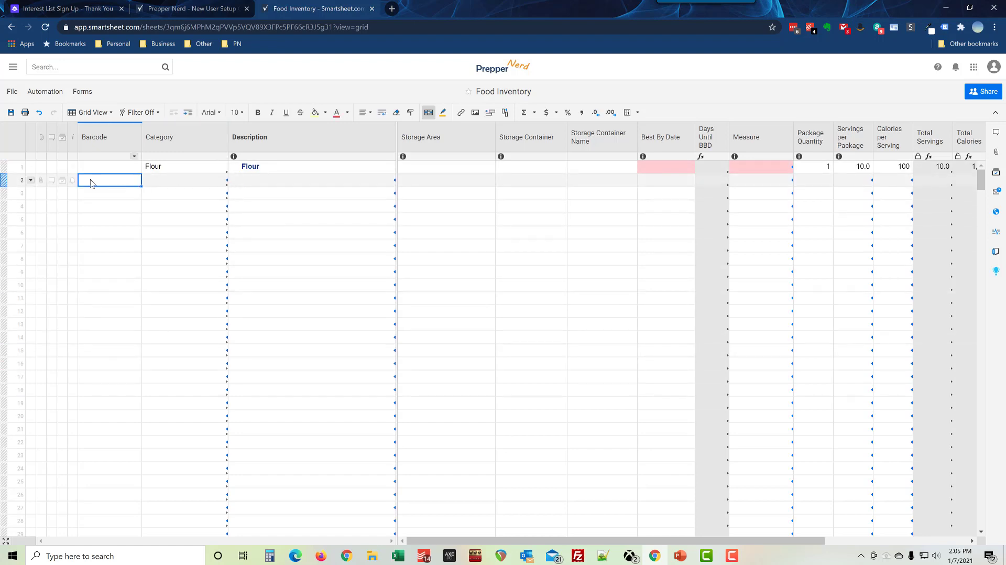